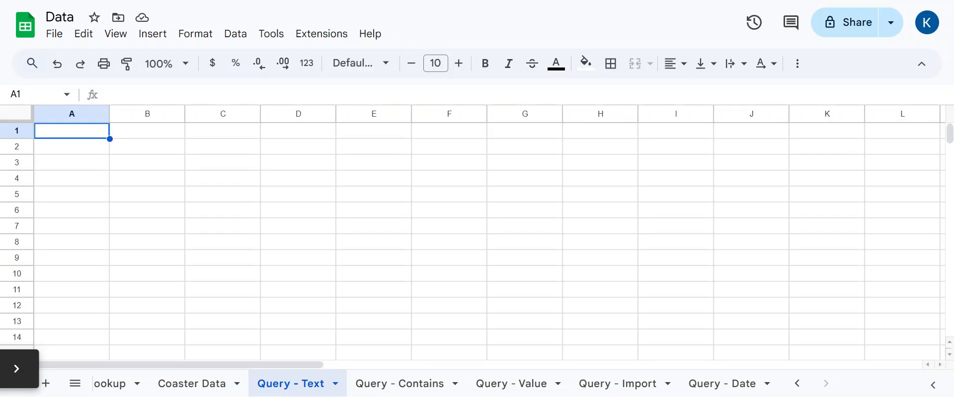
# - In Query - Text A1, write a QUERY over all of Coaster Data selecting rows where C='Cedar Point', headers 1
pyautogui.click(85, 132)
pyautogui.write('=')
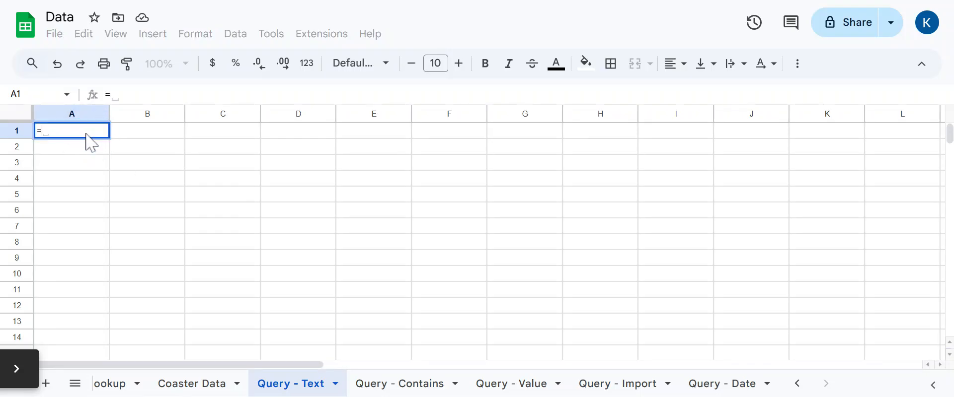
pyautogui.write('query(')
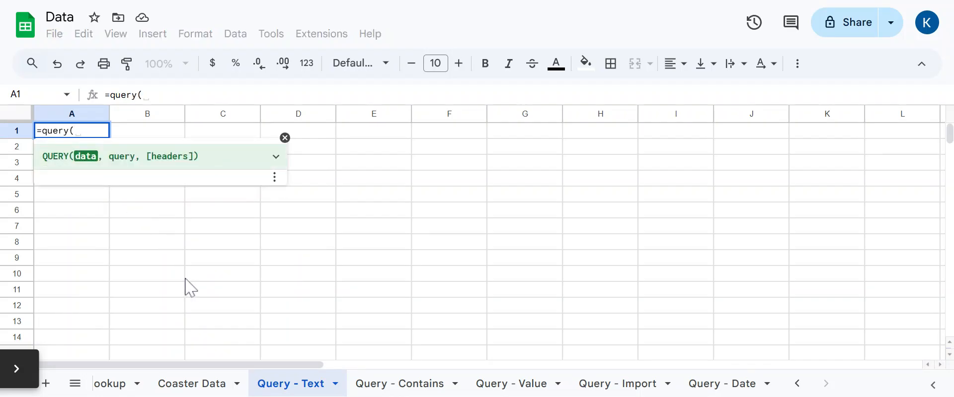
pyautogui.click(191, 383)
pyautogui.scroll(15, 174, 224)
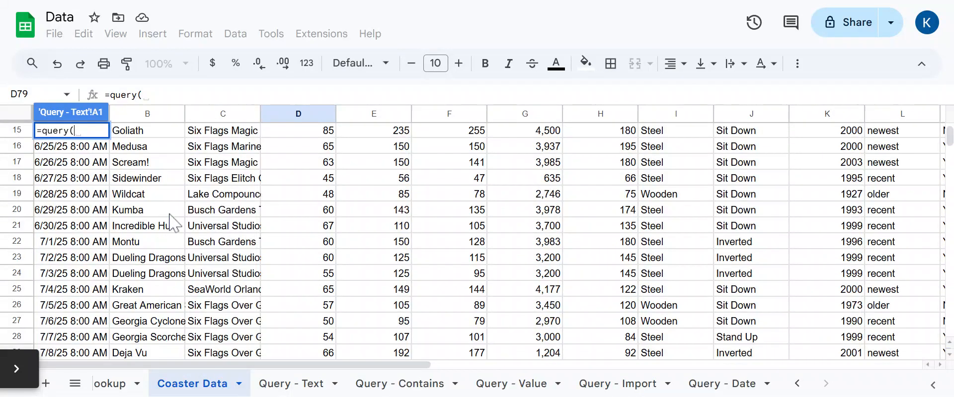
pyautogui.scroll(5, 174, 224)
pyautogui.click(22, 114)
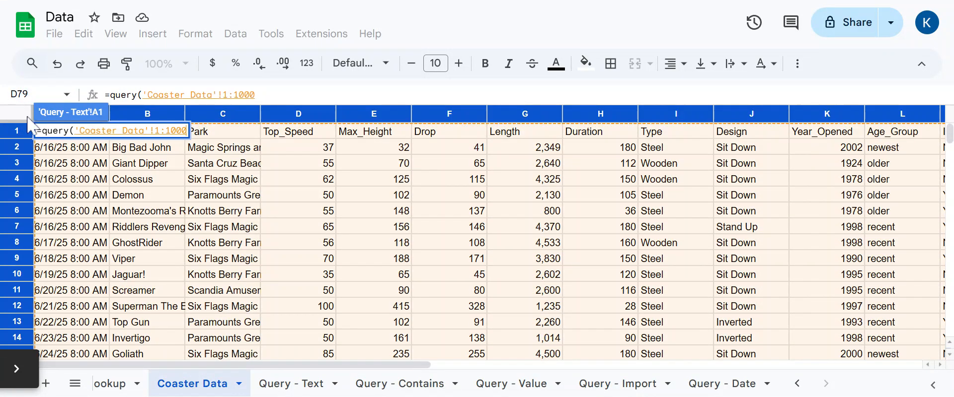
pyautogui.write(',')
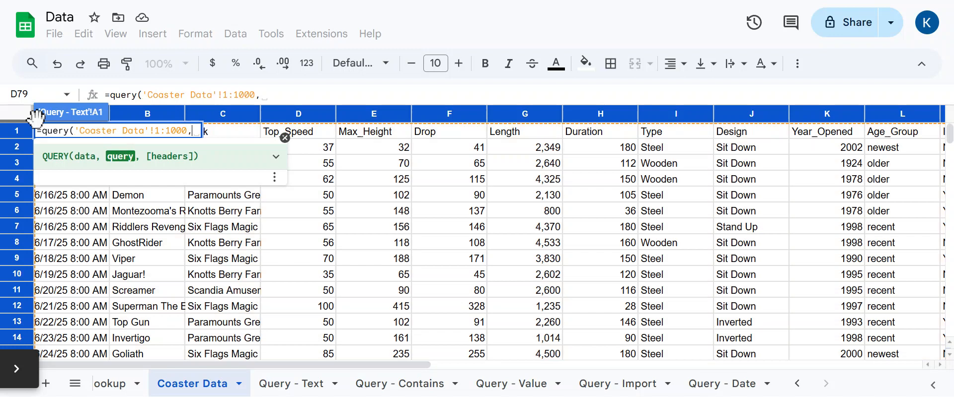
pyautogui.write('"')
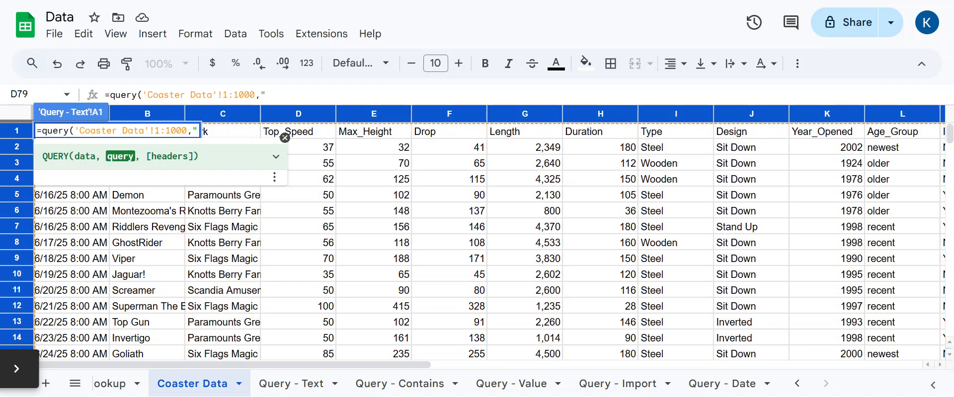
pyautogui.write('Select ')
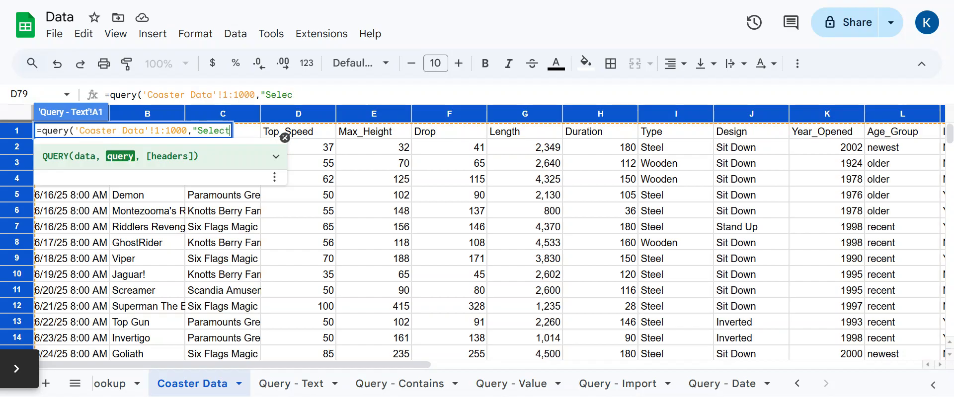
pyautogui.write('* where ')
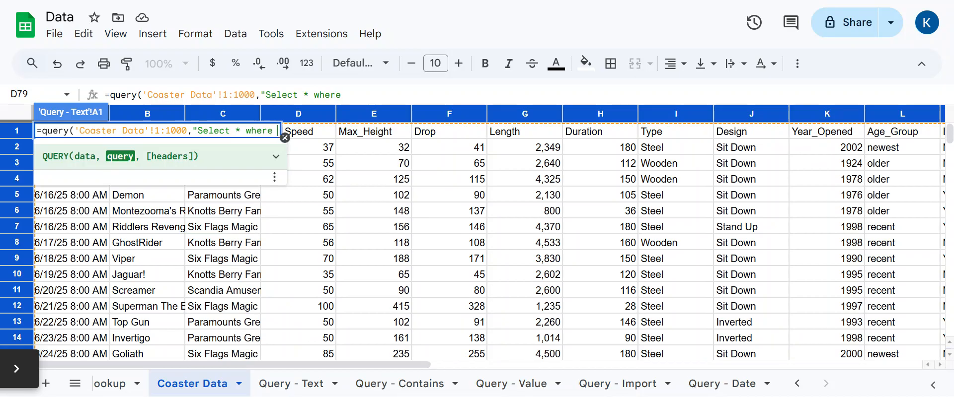
pyautogui.write("C='")
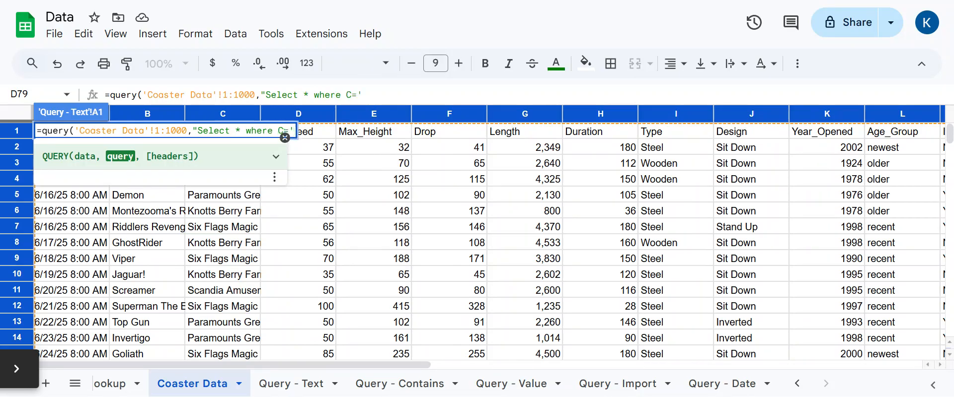
pyautogui.write('Cedar Point\'"')
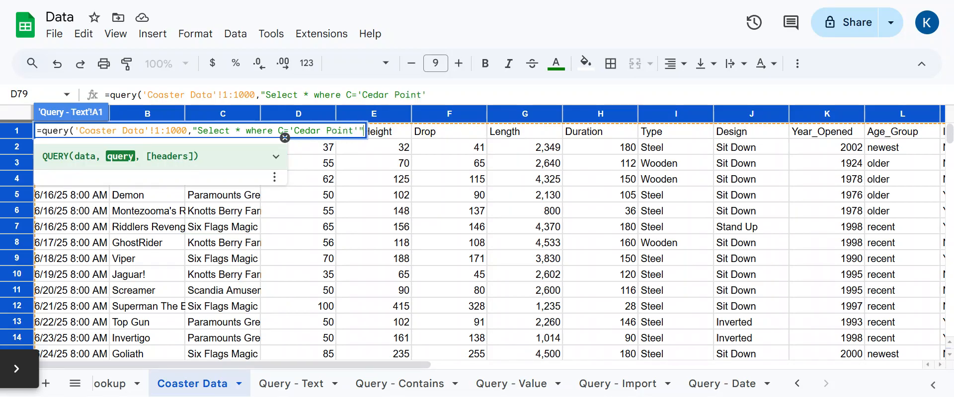
pyautogui.write(',')
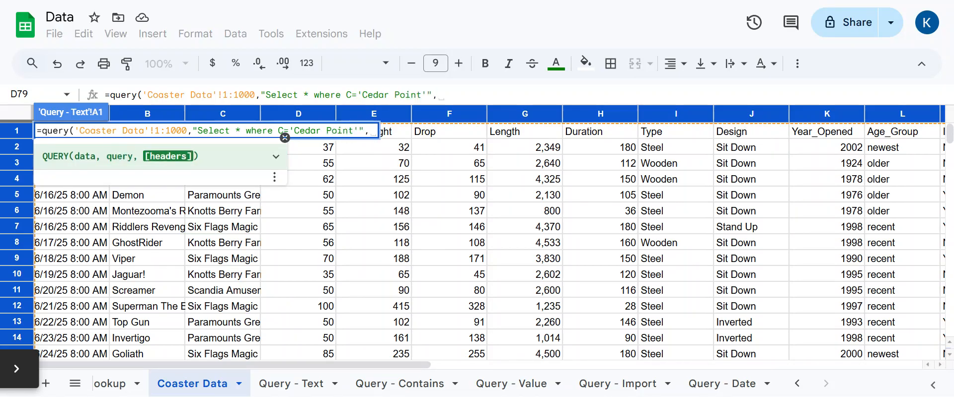
pyautogui.write('1')
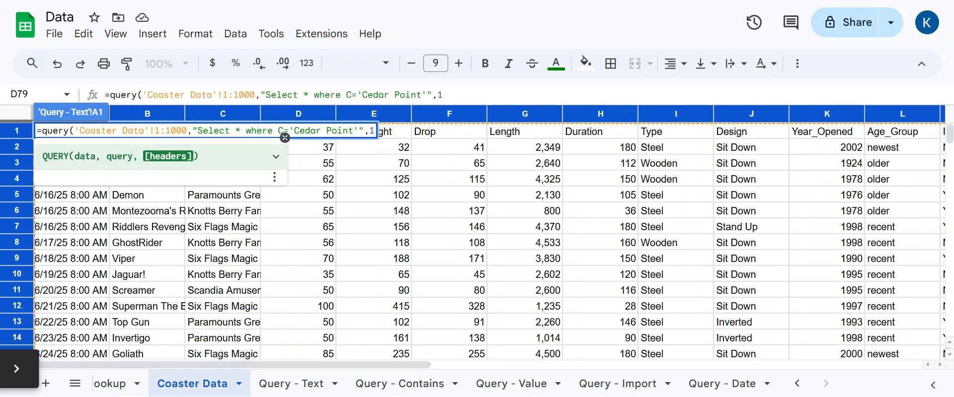
pyautogui.write(')')
# - Commit the Cedar Point query to list its eight coasters, then return to the formula after Select
pyautogui.press('Return')
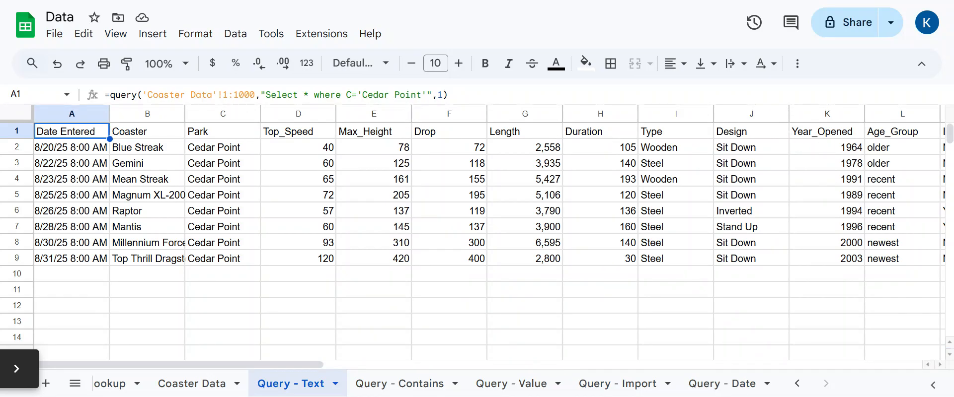
pyautogui.click(308, 94)
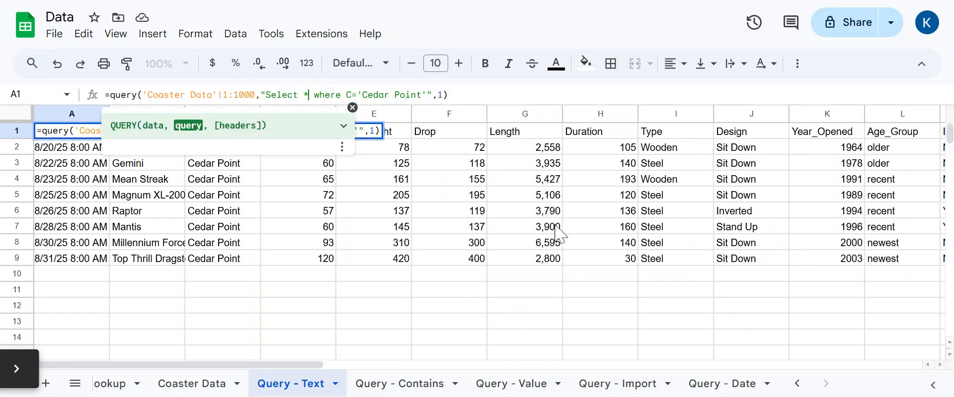
# - Replace the * with B, C, I, K so only Coaster, Park, Type and Year_Opened show
pyautogui.press('BackSpace')
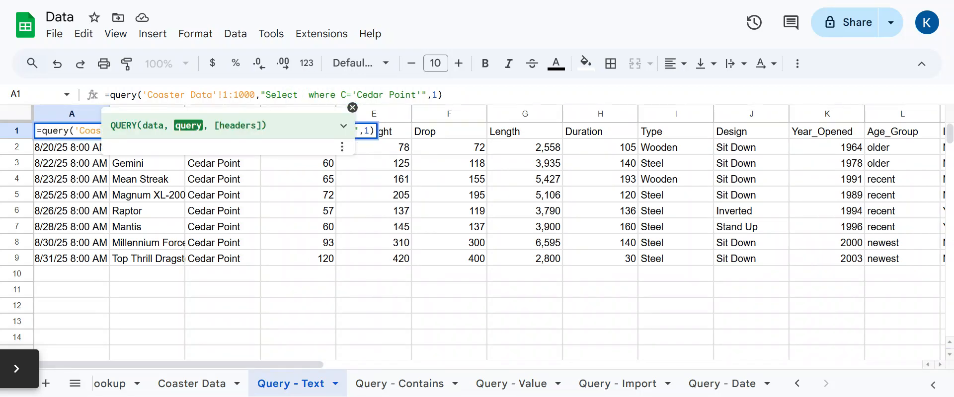
pyautogui.write('B, C, I, K')
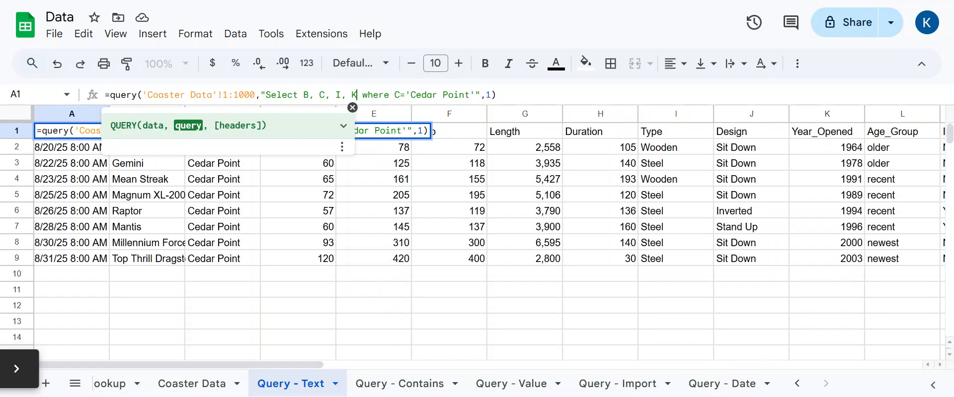
pyautogui.press('Return')
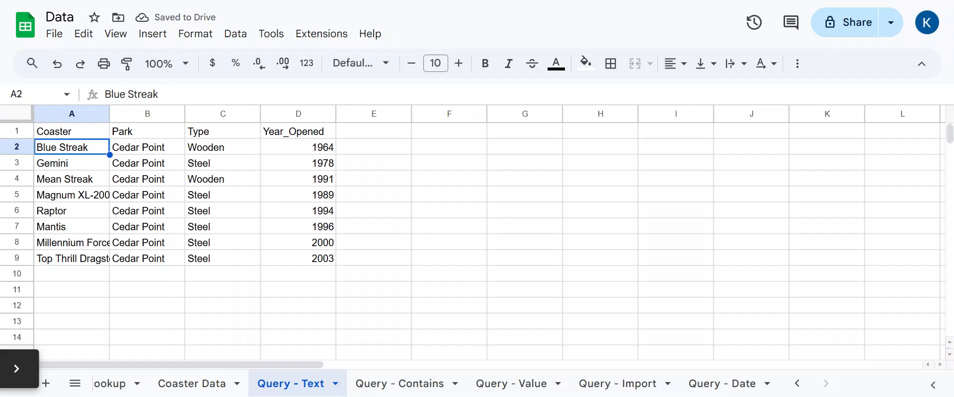
pyautogui.press('Up')
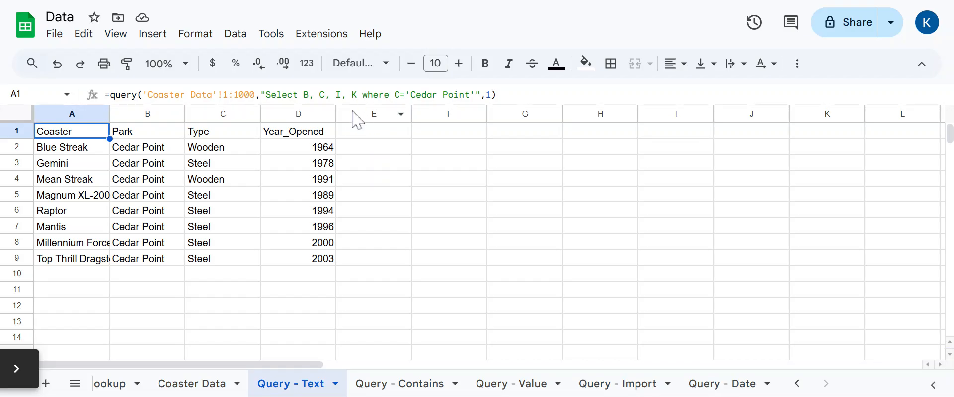
# - Reorder the select list to B, C, K, I so Year_Opened comes before Type, then review the formula
pyautogui.press('Return')
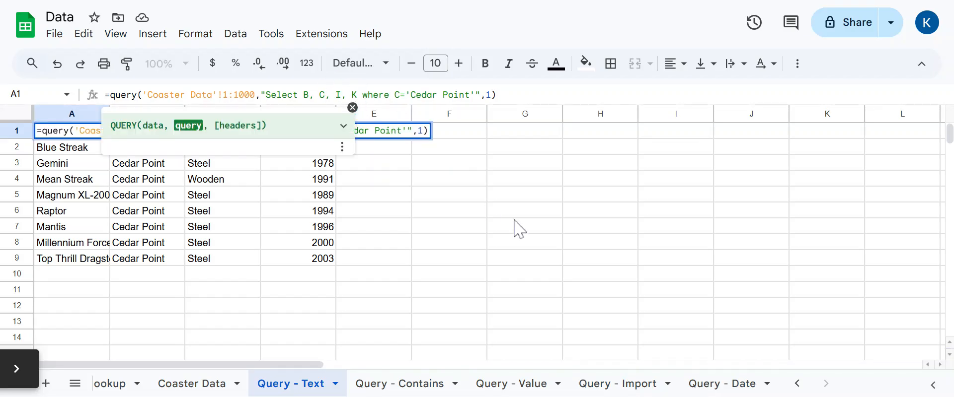
pyautogui.press('BackSpace')
pyautogui.press('BackSpace')
pyautogui.press('BackSpace')
pyautogui.press('BackSpace')
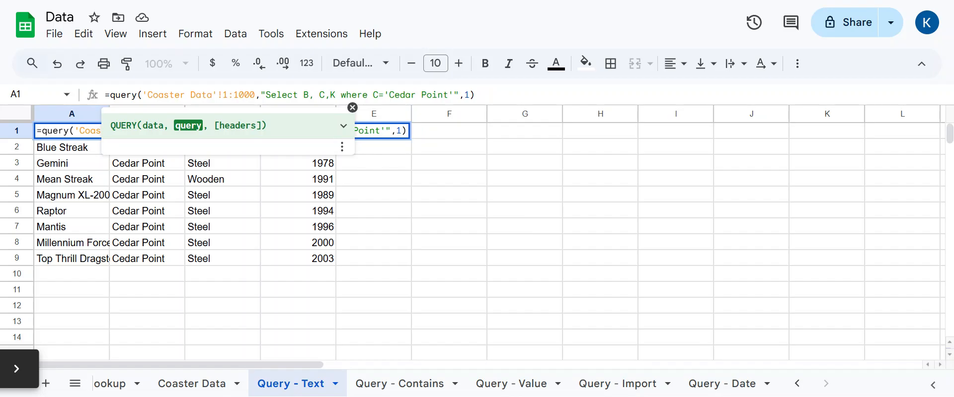
pyautogui.write(', I')
pyautogui.press('Return')
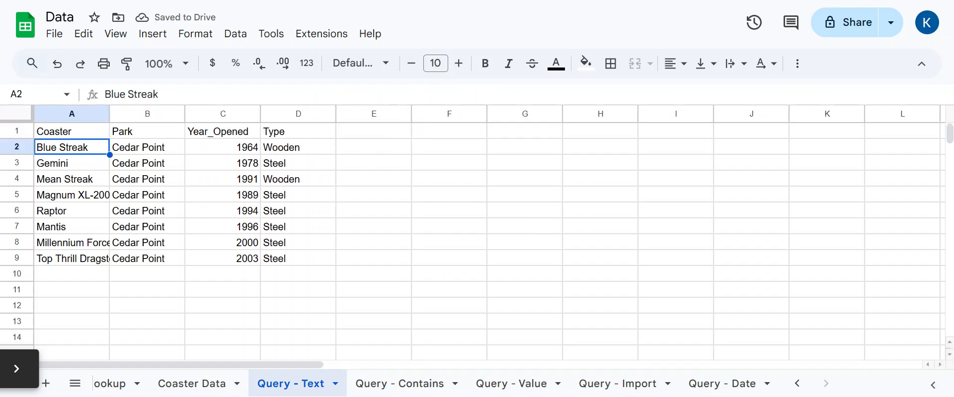
pyautogui.click(71, 131)
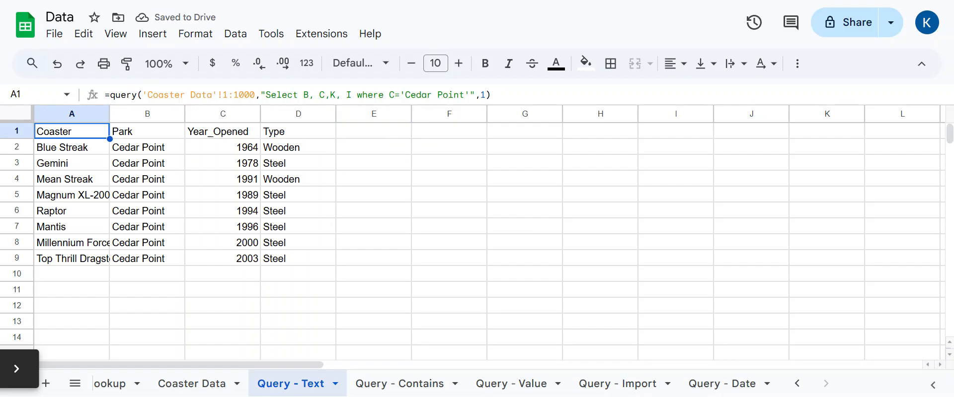
pyautogui.moveTo(304, 95); pyautogui.dragTo(351, 94)
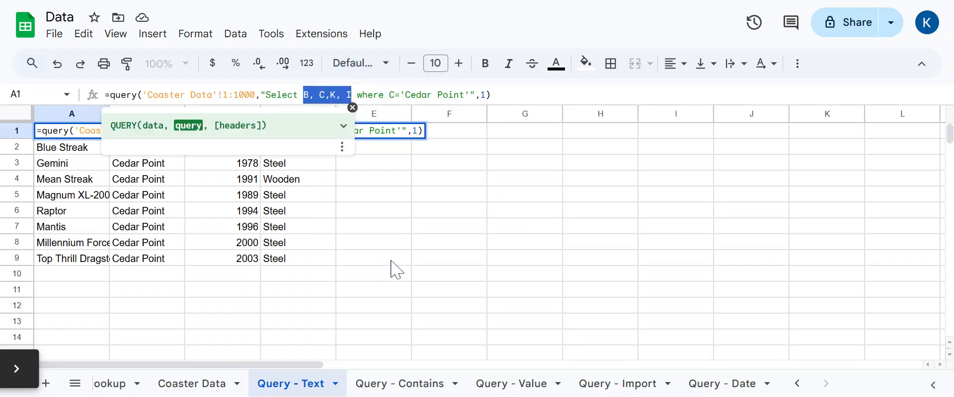
pyautogui.press('Escape')
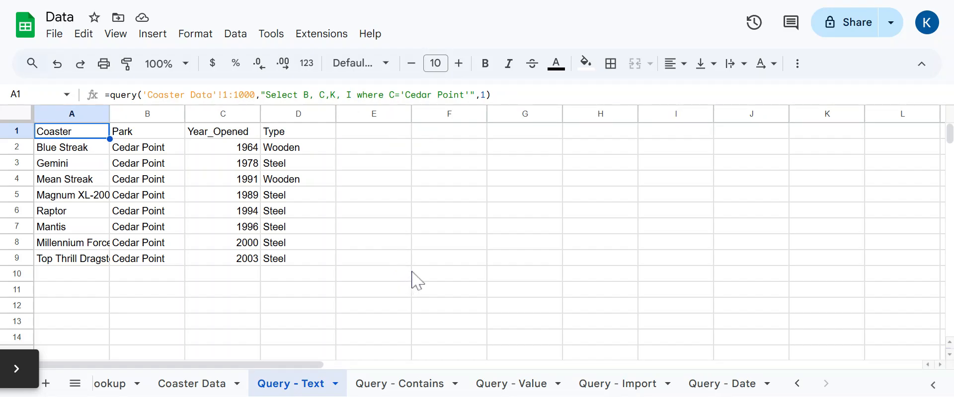
# - On Query - Contains, enter a QUERY of all Coaster Data where C contains 'Six Flags', with headers
pyautogui.click(400, 390)
pyautogui.write('=')
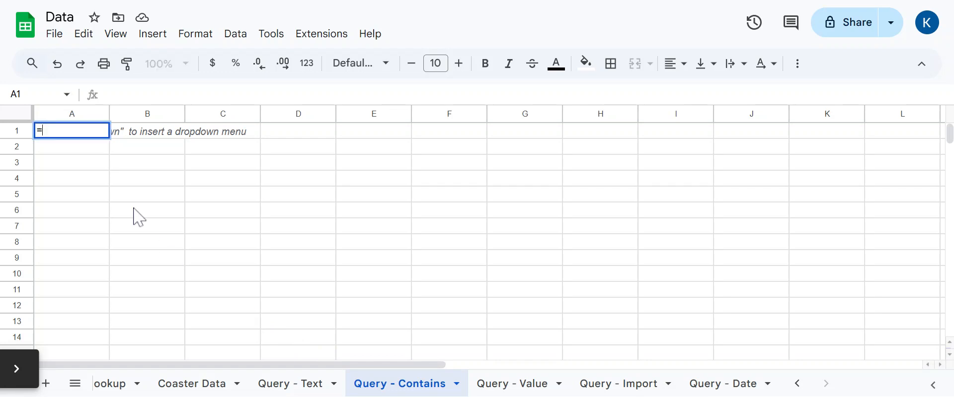
pyautogui.write('query(')
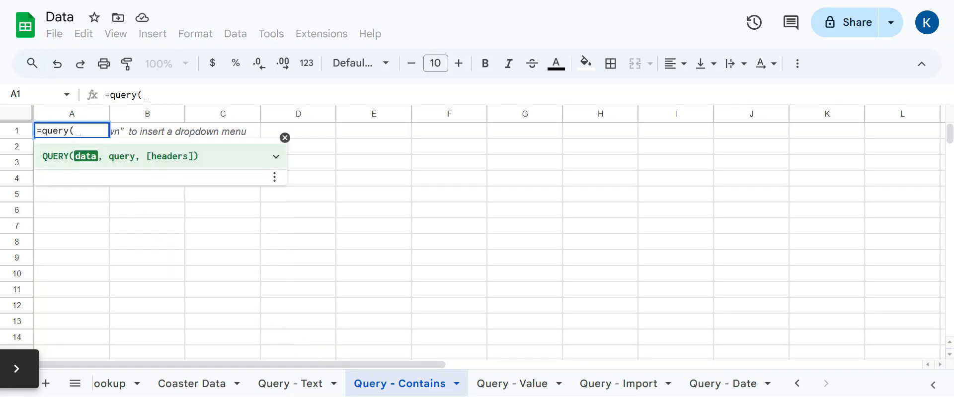
pyautogui.click(192, 383)
pyautogui.click(21, 118)
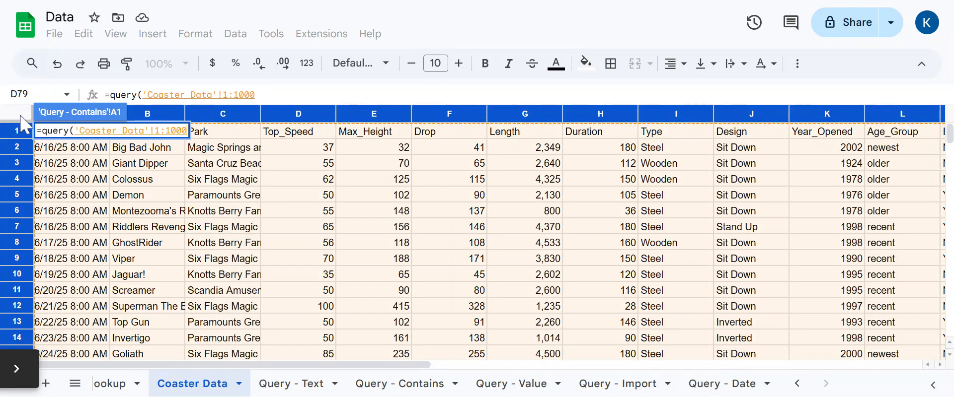
pyautogui.write(',"Se')
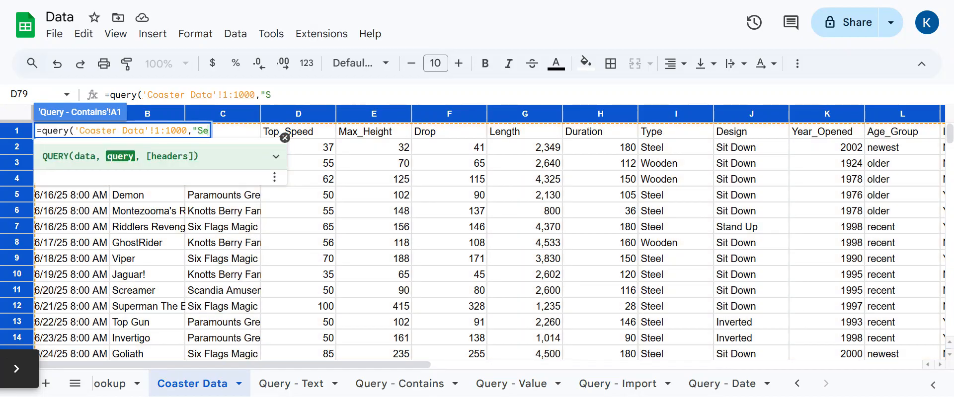
pyautogui.write('lect * ')
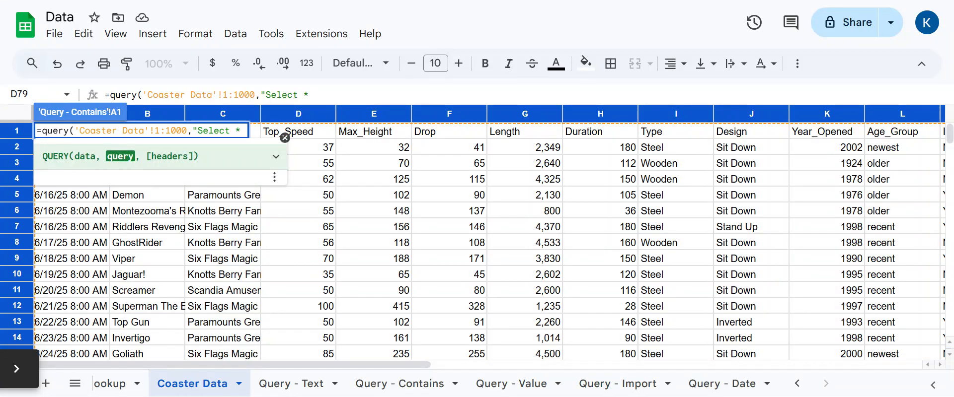
pyautogui.write('w')
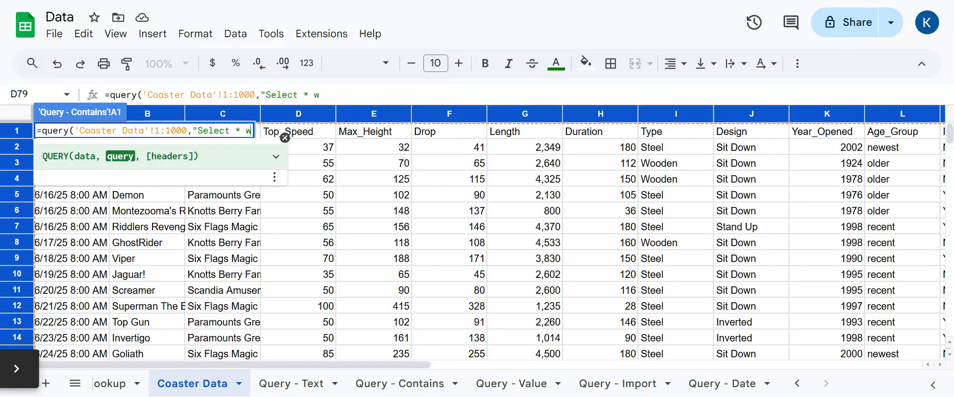
pyautogui.write('here')
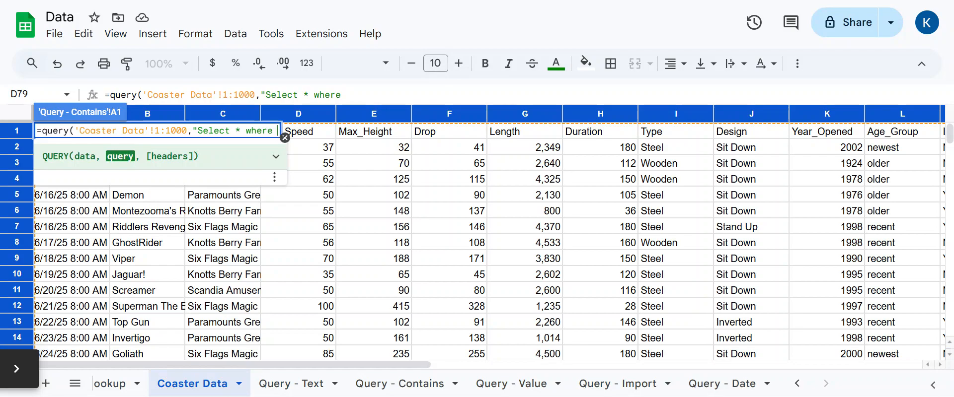
pyautogui.write(' C contains ')
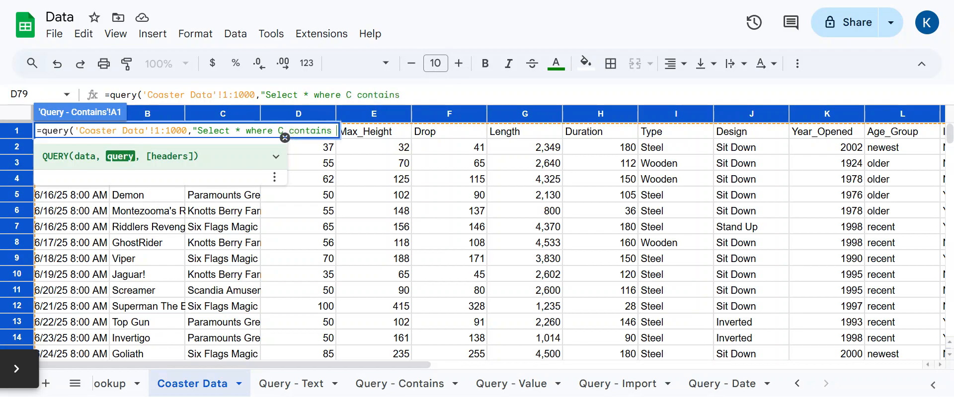
pyautogui.write("'Six Fl")
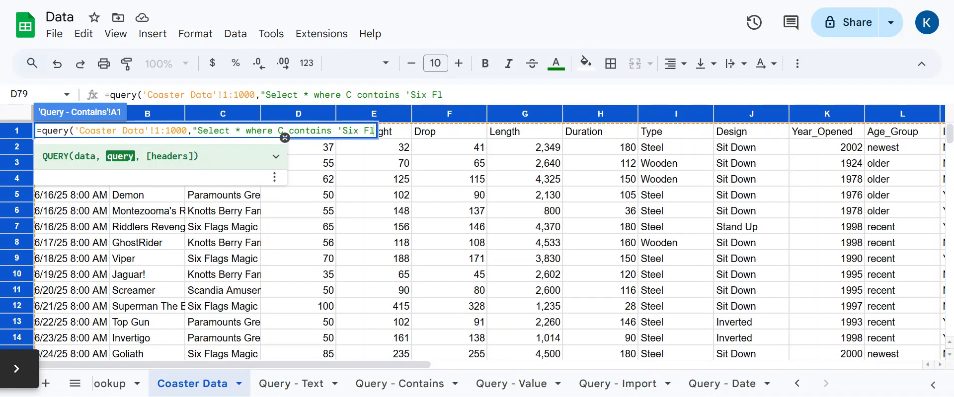
pyautogui.write("ags'")
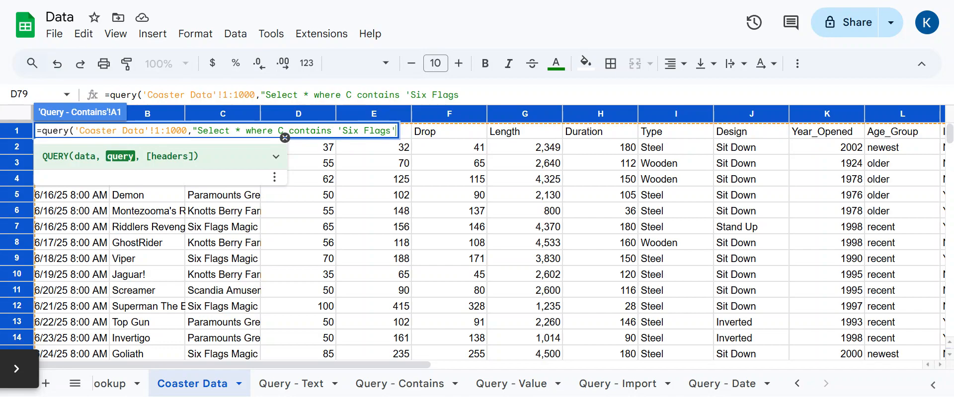
pyautogui.write('",1)')
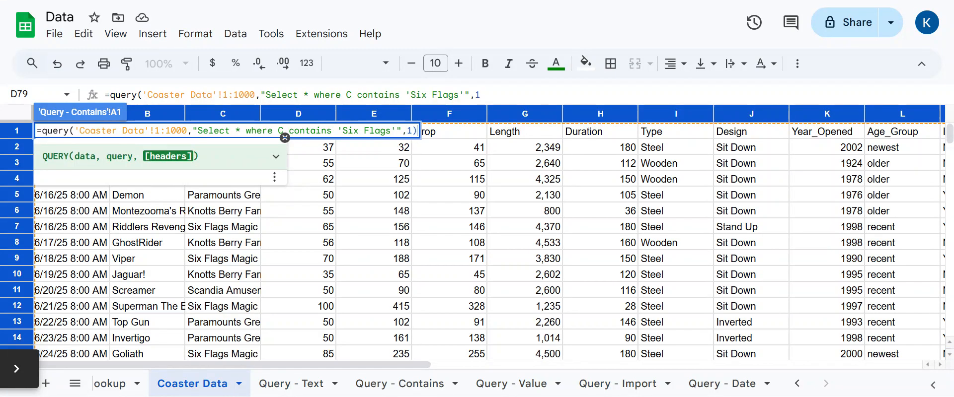
pyautogui.press('Return')
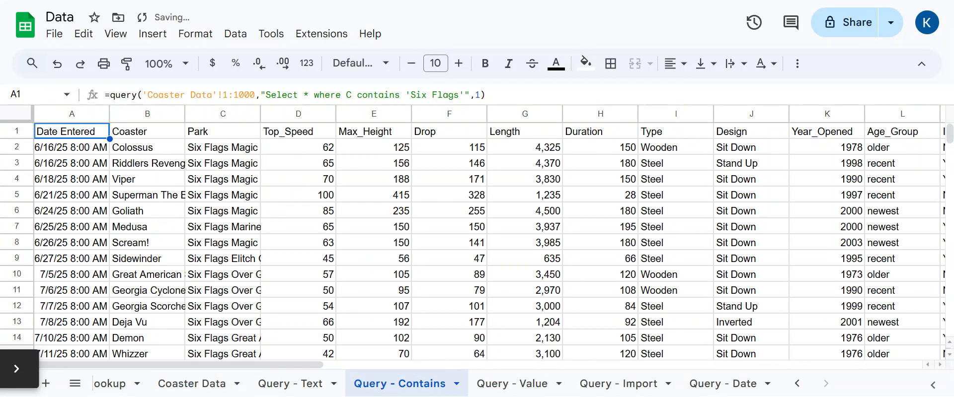
# - Widen column C so the full Six Flags park names show, and look over the results
pyautogui.click(260, 114)
pyautogui.moveTo(260, 114); pyautogui.dragTo(317, 114)
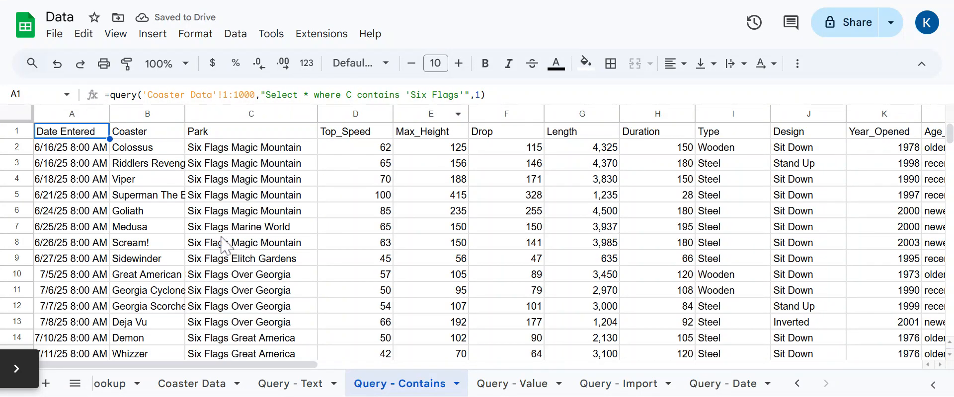
pyautogui.scroll(-11, 224, 246)
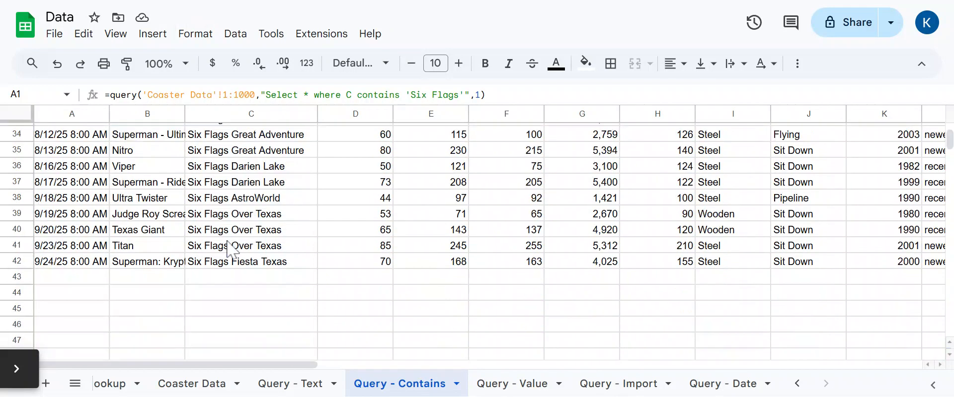
pyautogui.scroll(11, 233, 253)
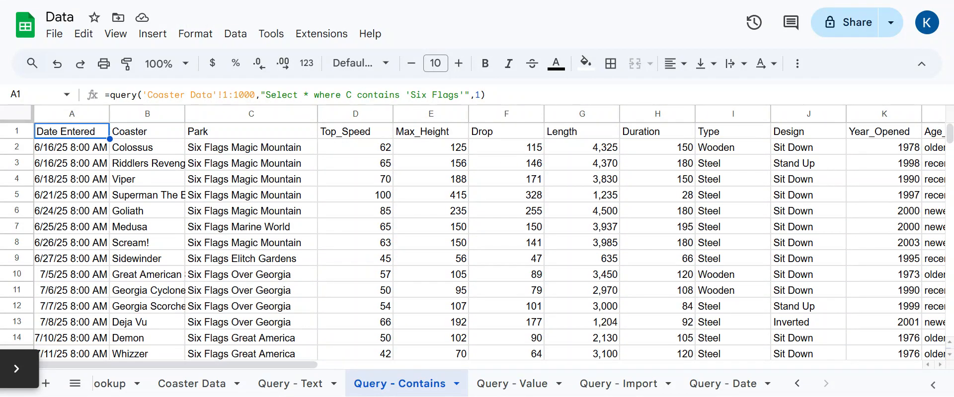
pyautogui.moveTo(357, 95); pyautogui.dragTo(395, 94)
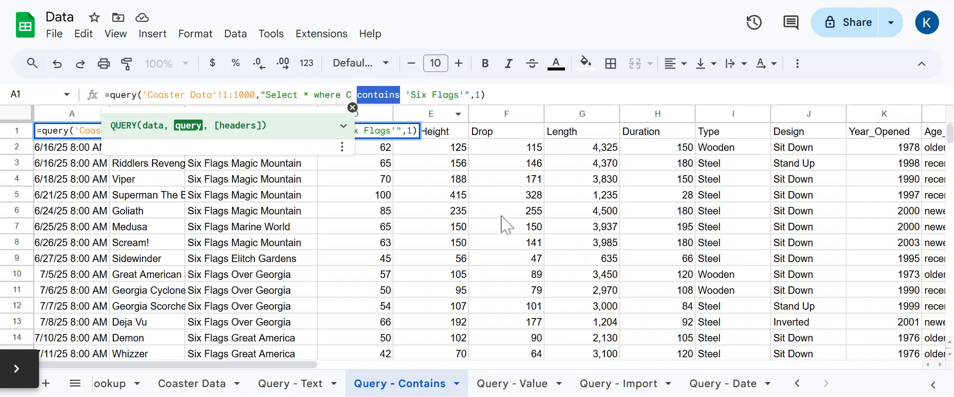
pyautogui.click(526, 93)
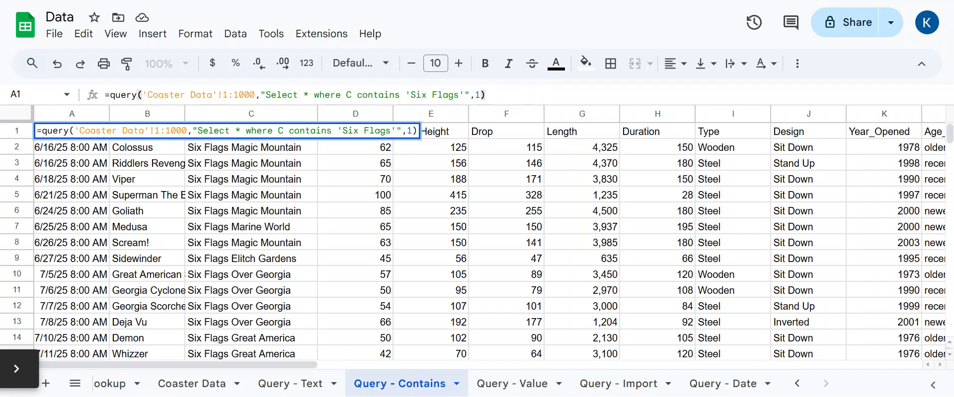
pyautogui.doubleClick(306, 95)
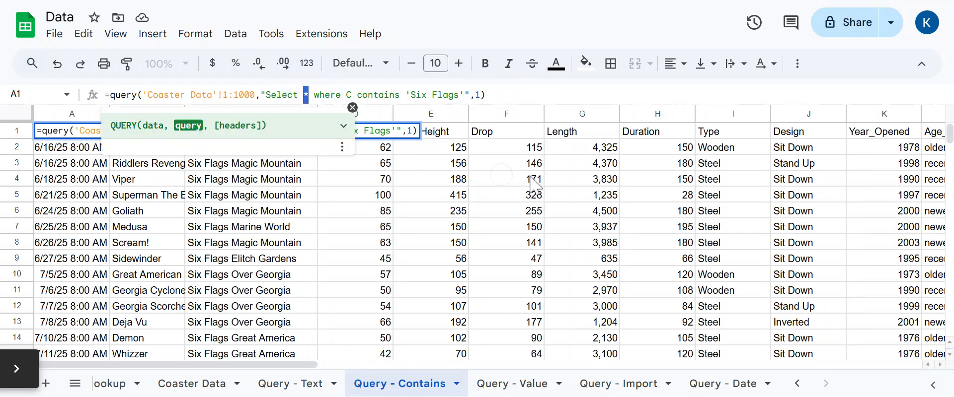
pyautogui.click(535, 93)
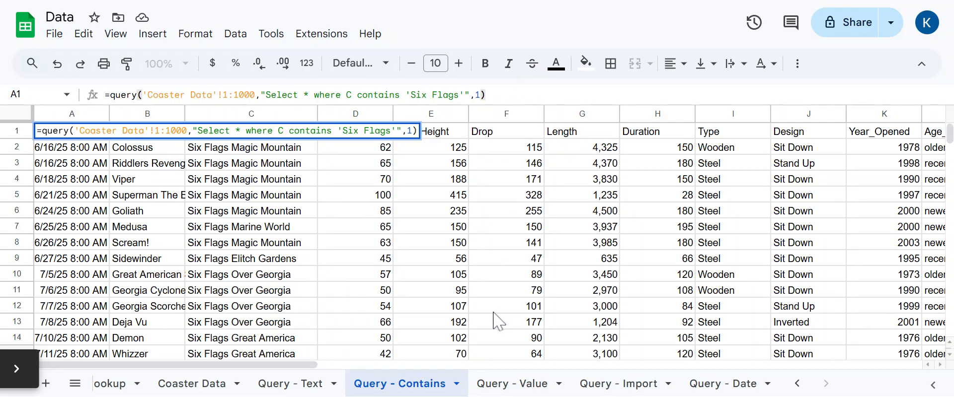
# - On Query - Value, enter a QUERY of all Coaster Data with "Select * where D>60" and 1 header row
pyautogui.click(504, 387)
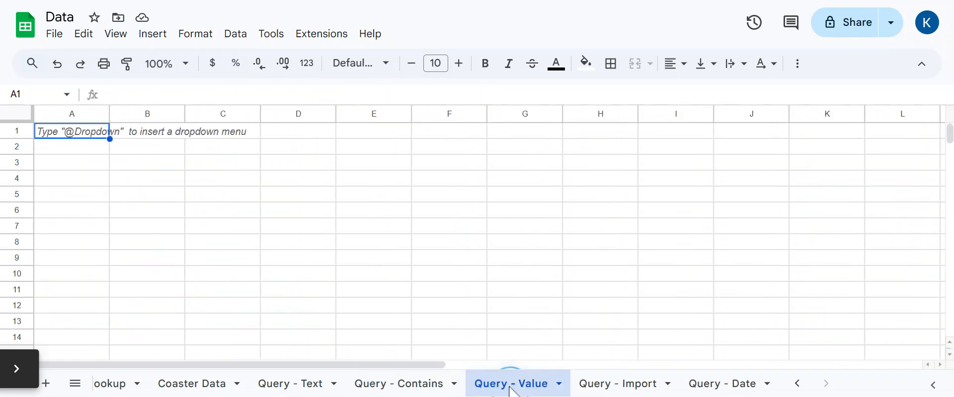
pyautogui.write('=query(')
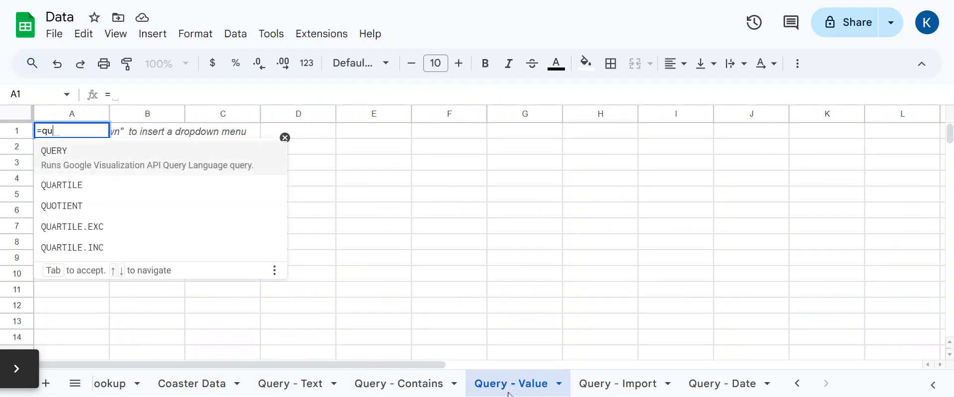
pyautogui.click(213, 383)
pyautogui.click(20, 115)
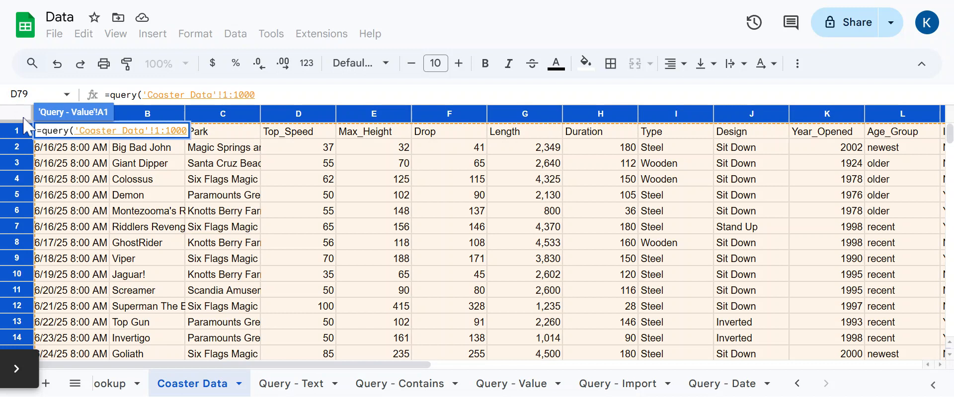
pyautogui.write(',')
pyautogui.press('BackSpace')
pyautogui.write('"Selec')
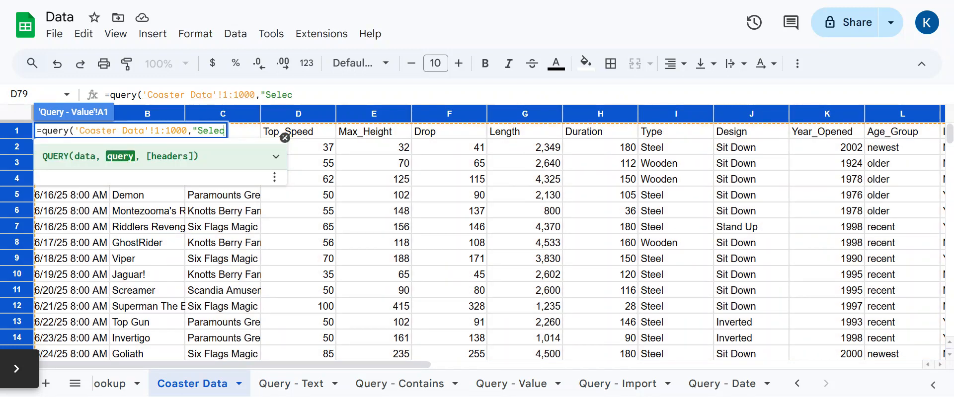
pyautogui.write('t * where ')
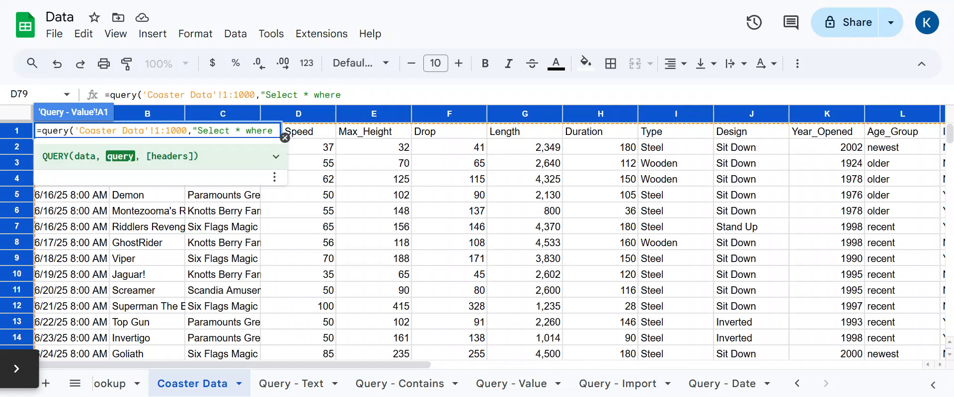
pyautogui.write('D')
pyautogui.write('>60')
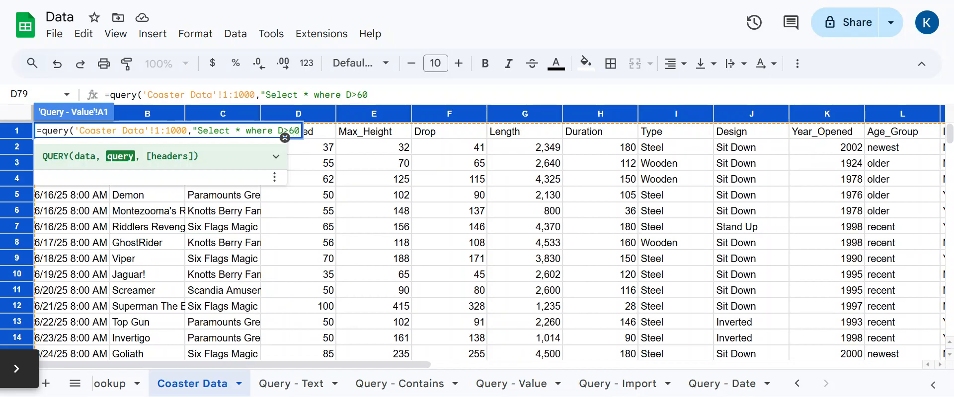
pyautogui.write('",1')
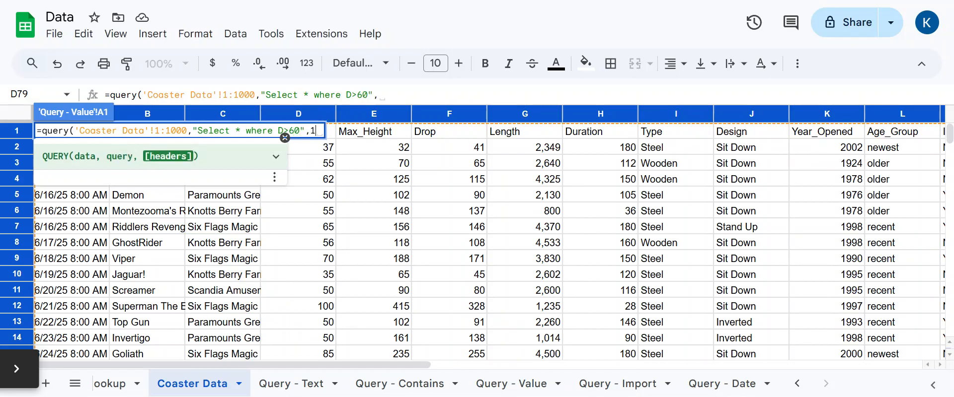
pyautogui.write(')')
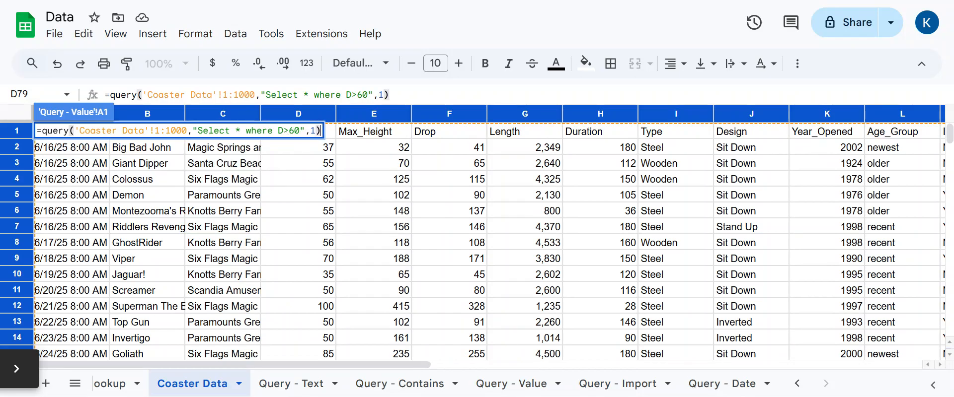
pyautogui.press('Return')
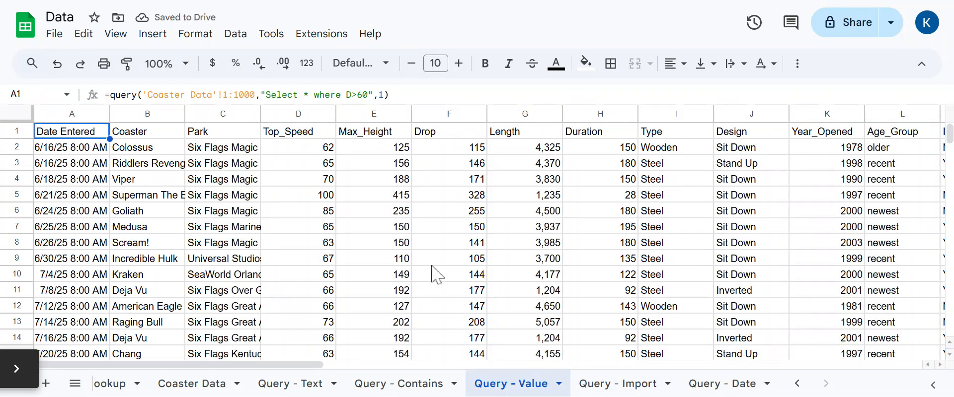
pyautogui.click(307, 150)
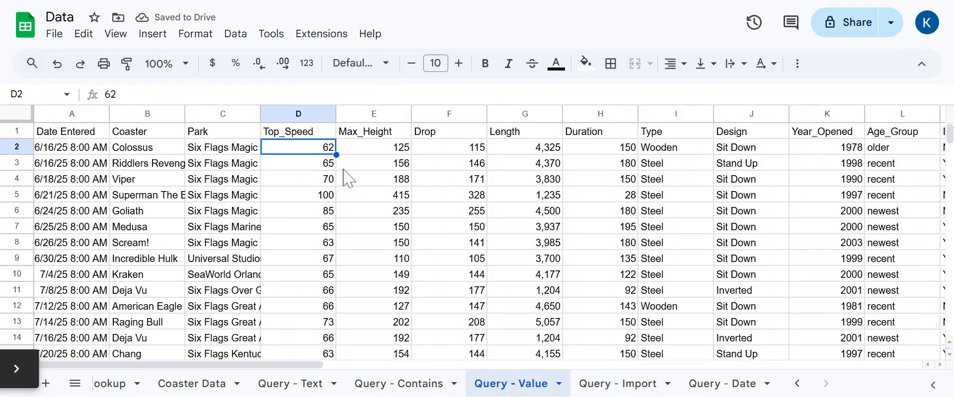
pyautogui.press('Up')
pyautogui.press('Left')
pyautogui.press('Left')
pyautogui.press('Left')
pyautogui.press('Right')
pyautogui.press('Right')
pyautogui.press('Right')
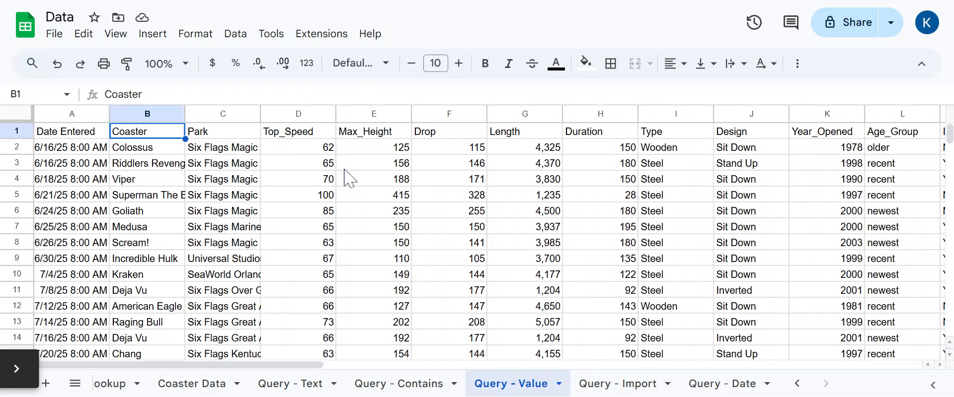
pyautogui.scroll(-14, 340, 181)
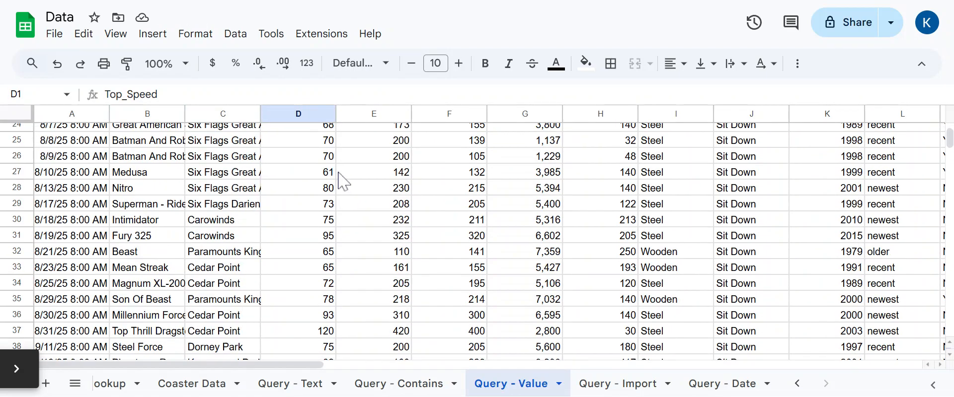
pyautogui.scroll(9, 340, 181)
pyautogui.scroll(5, 338, 177)
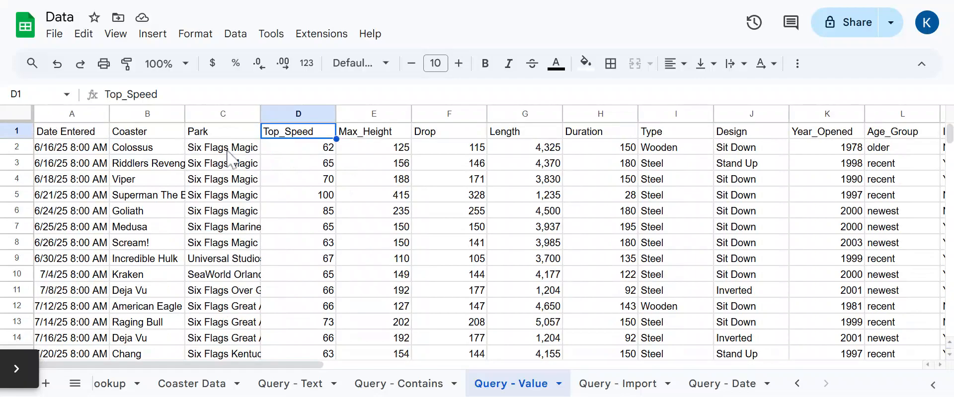
pyautogui.click(47, 135)
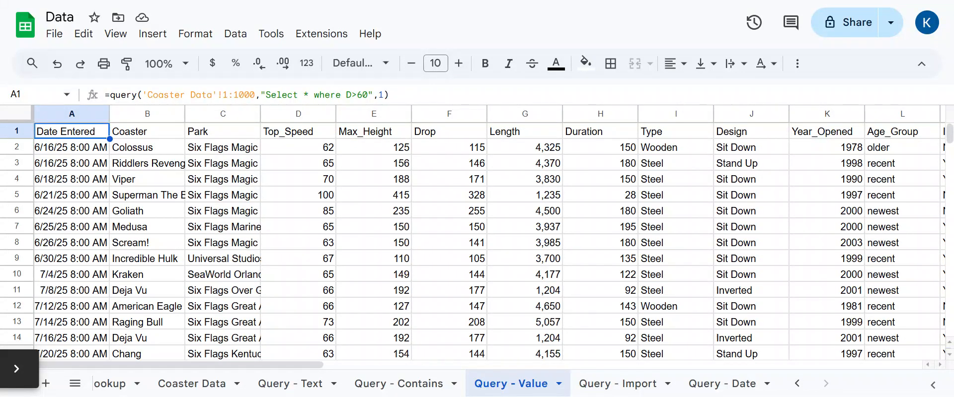
pyautogui.moveTo(347, 94); pyautogui.dragTo(368, 95)
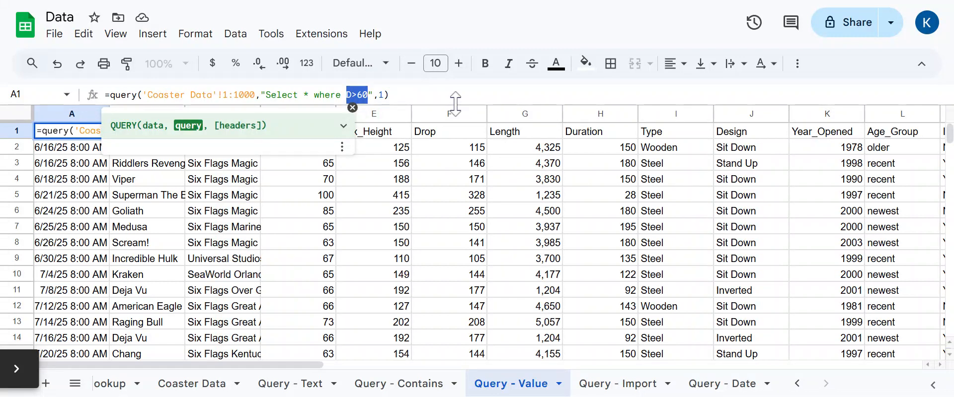
# - Extend the Query - Value filter to D>60 and D<80
pyautogui.click(421, 99)
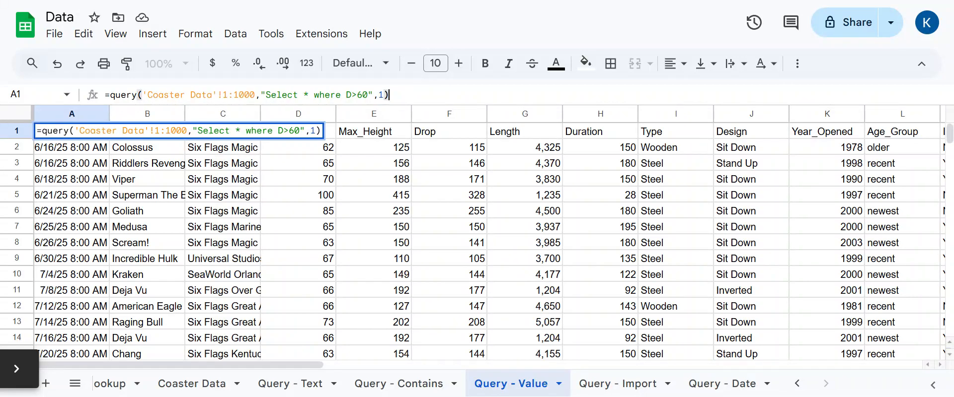
pyautogui.press('Left')
pyautogui.press('Left')
pyautogui.press('Left')
pyautogui.press('Left')
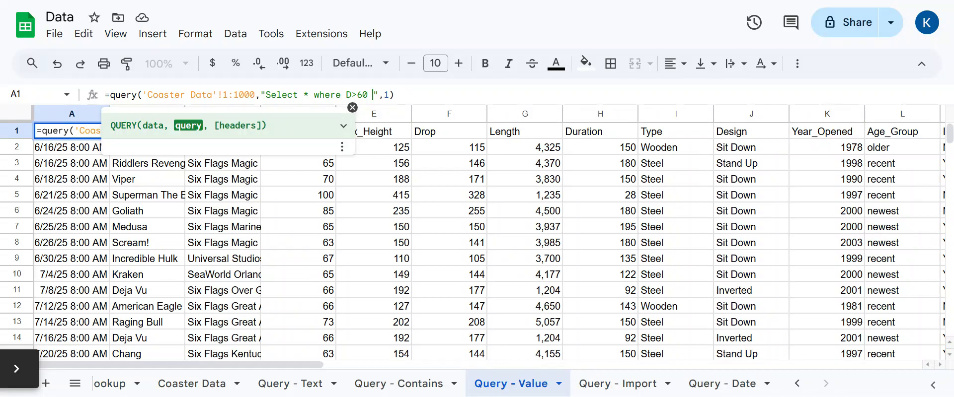
pyautogui.write('and D<80')
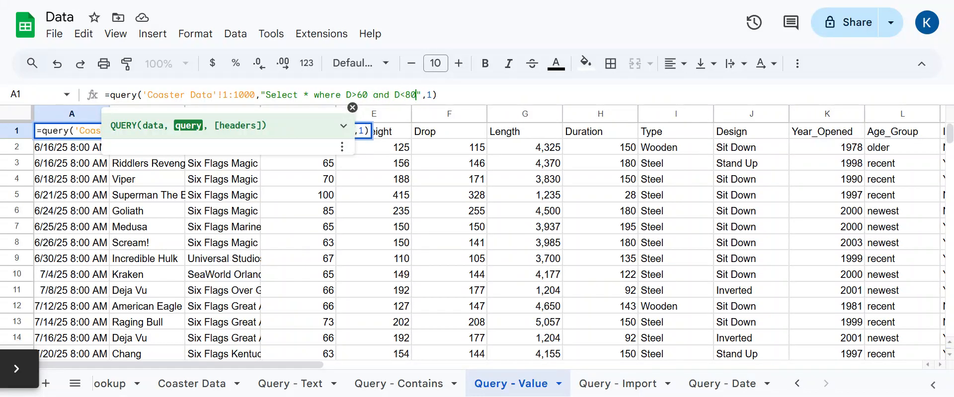
pyautogui.press('Return')
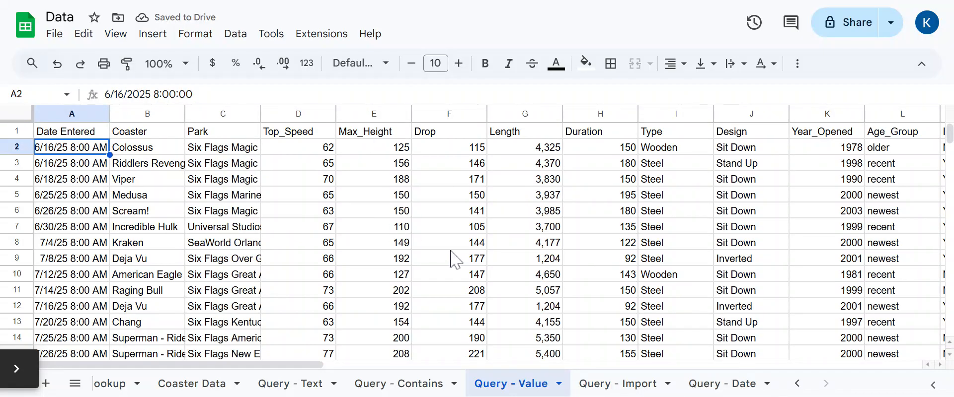
# - Undo and redo the D<80 change, then move the Query - Date sheet before Query - Import
pyautogui.hotkey('ctrl', 'z')
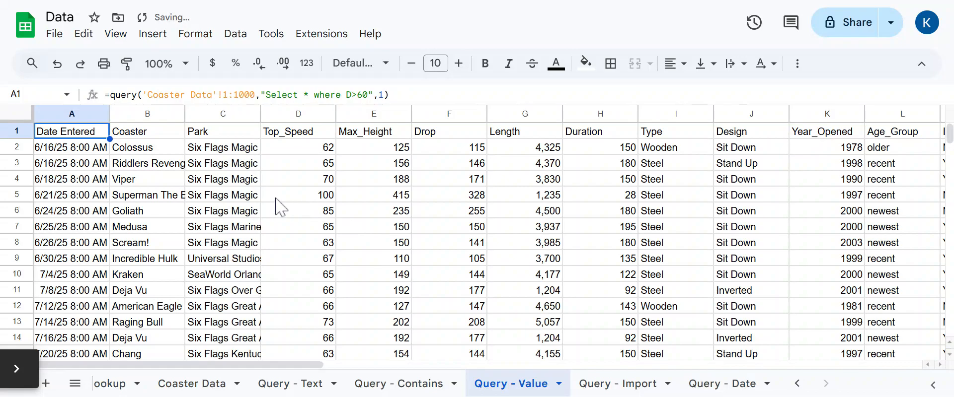
pyautogui.click(301, 199)
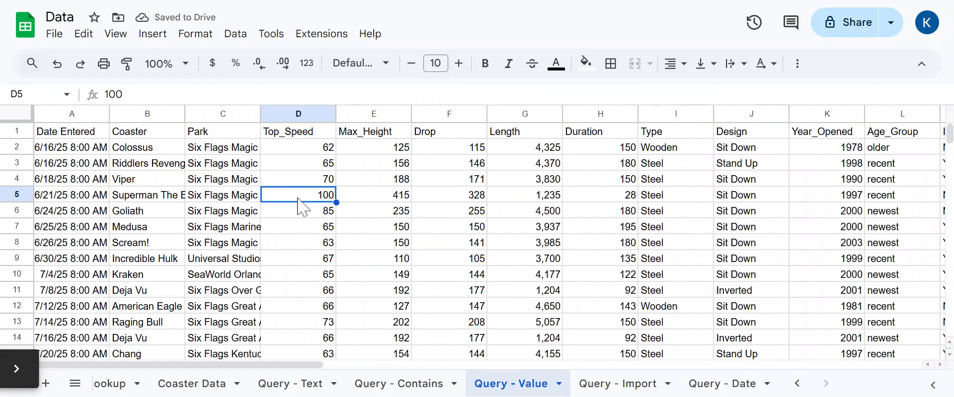
pyautogui.click(80, 64)
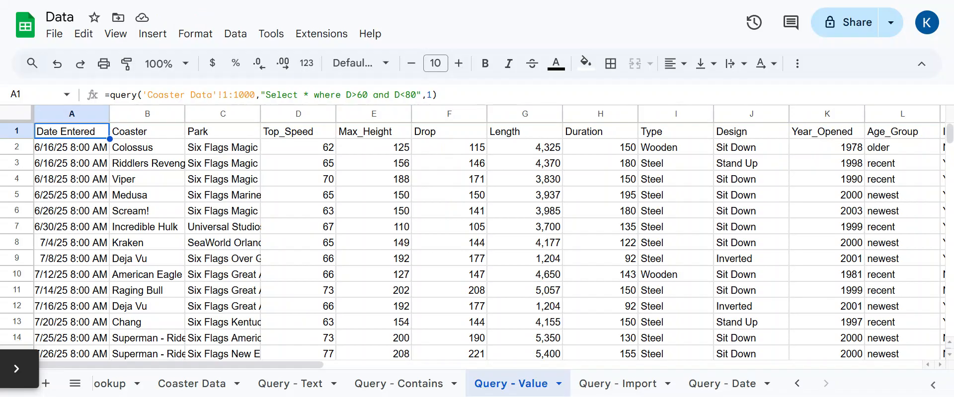
pyautogui.moveTo(722, 384); pyautogui.dragTo(620, 392)
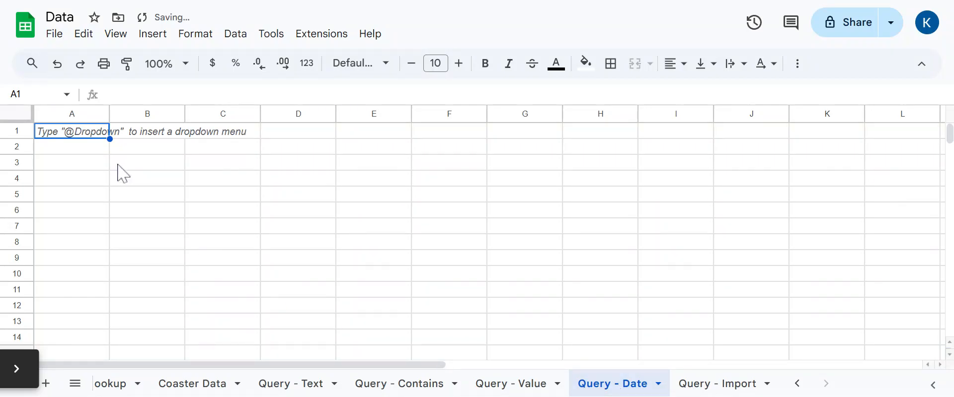
# - In Query - Date A1, start a QUERY referencing the whole Coaster Data sheet
pyautogui.click(73, 132)
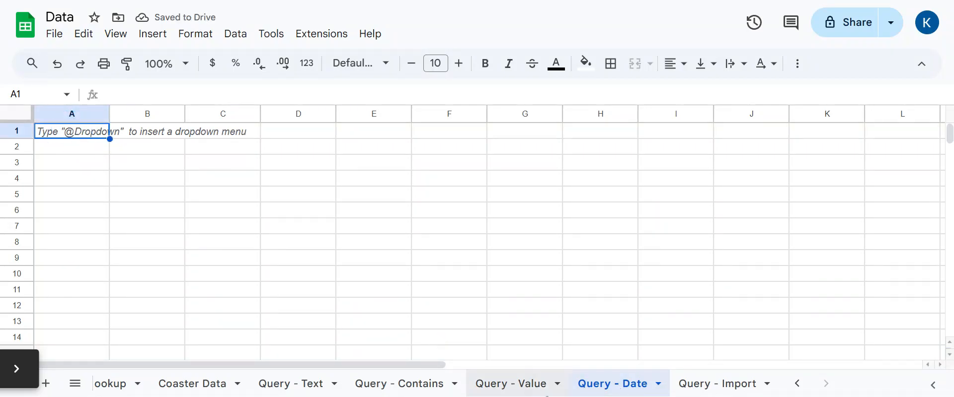
pyautogui.click(198, 386)
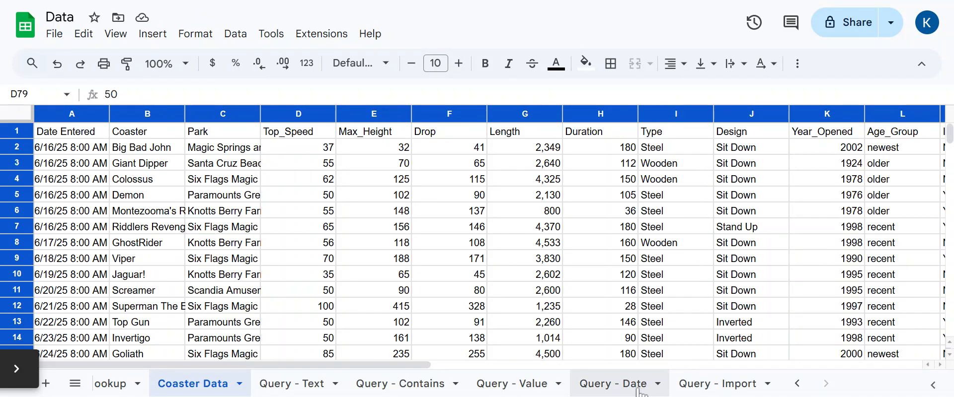
pyautogui.click(608, 392)
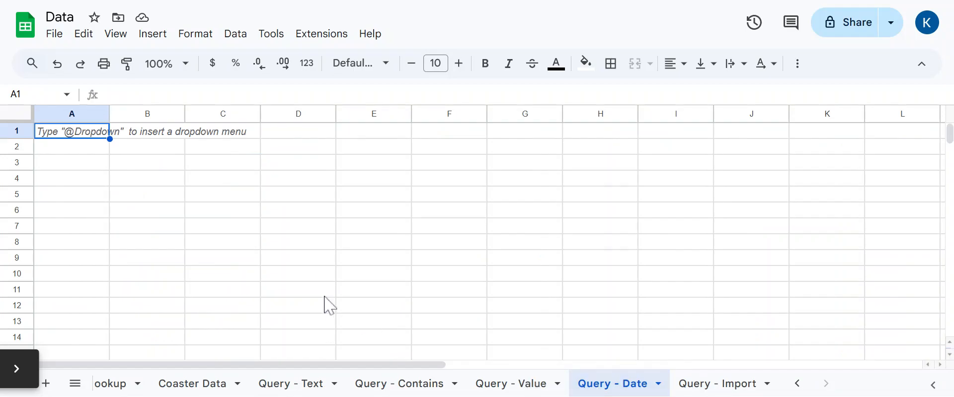
pyautogui.write('=query(')
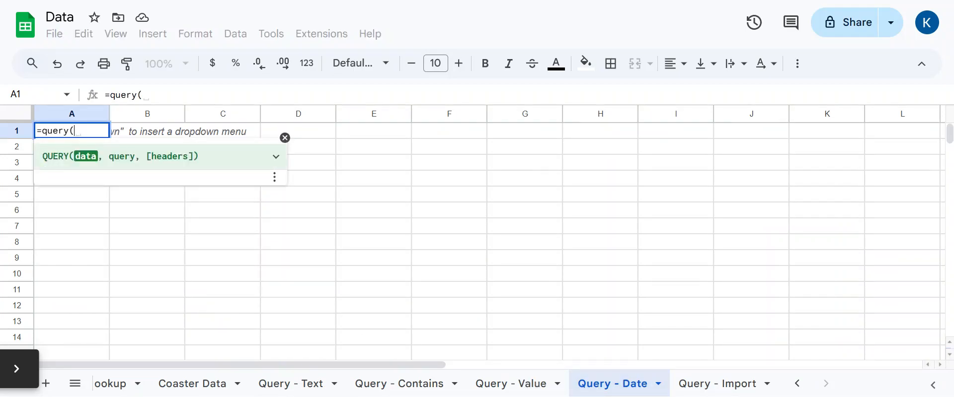
pyautogui.click(209, 390)
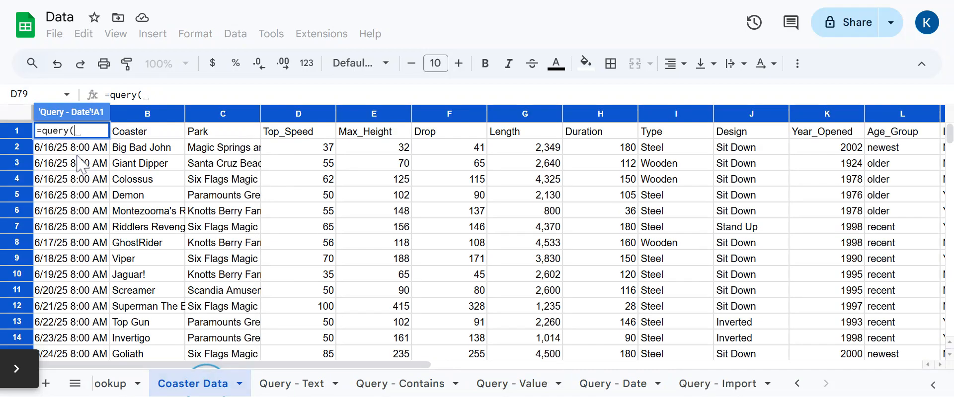
pyautogui.click(21, 117)
# - Finish the query with "Select * where A=6/16/25 8:00AM" and headers 1, which returns #VALUE!
pyautogui.write(',"Select')
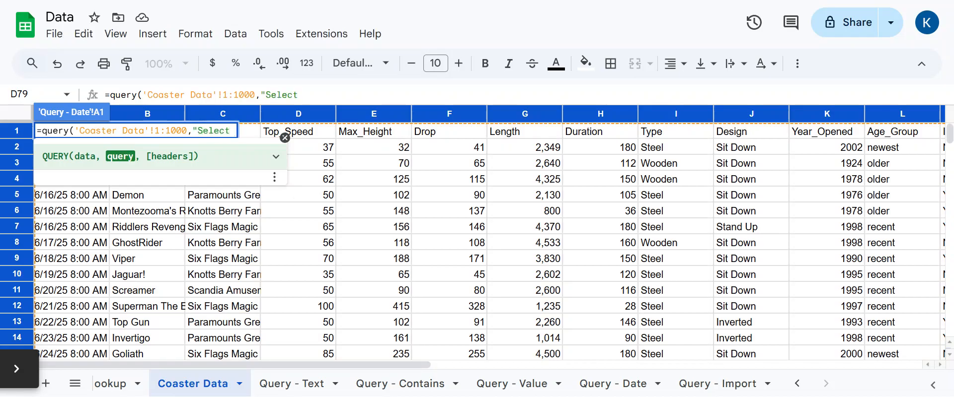
pyautogui.click(285, 138)
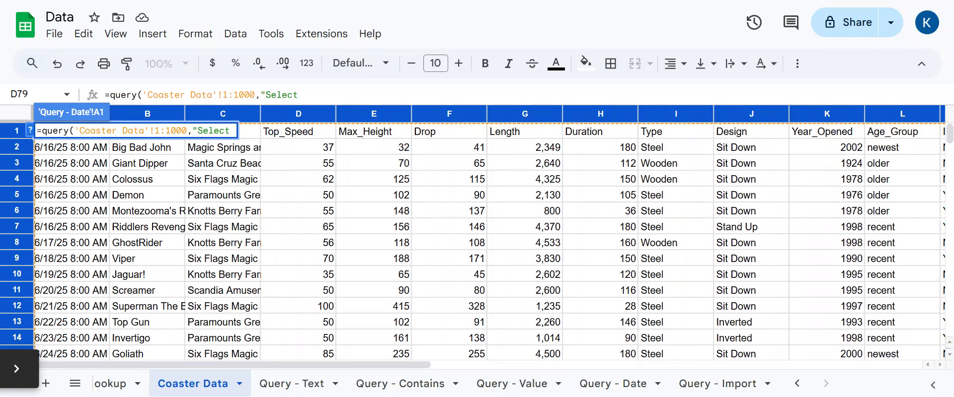
pyautogui.click(358, 96)
pyautogui.write('* where')
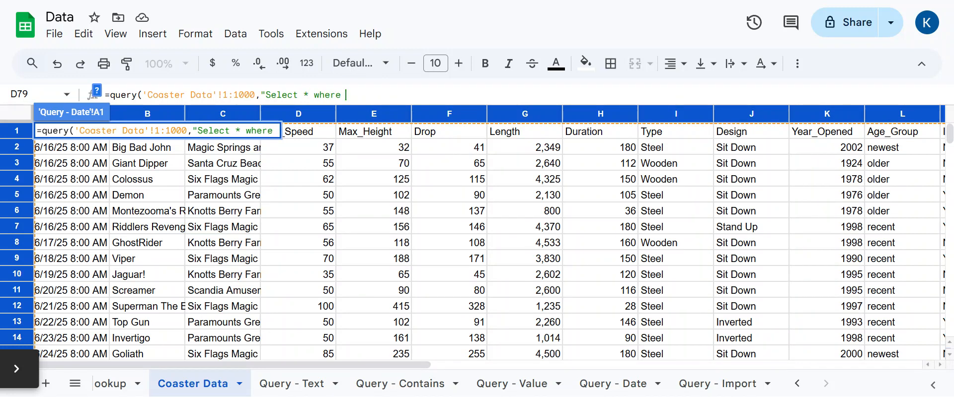
pyautogui.write(' A=6/16/26')
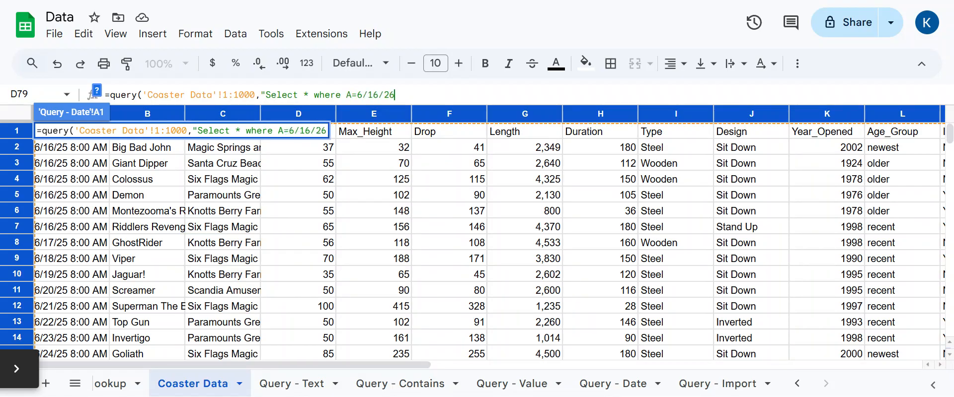
pyautogui.press('BackSpace')
pyautogui.write('5 8AM')
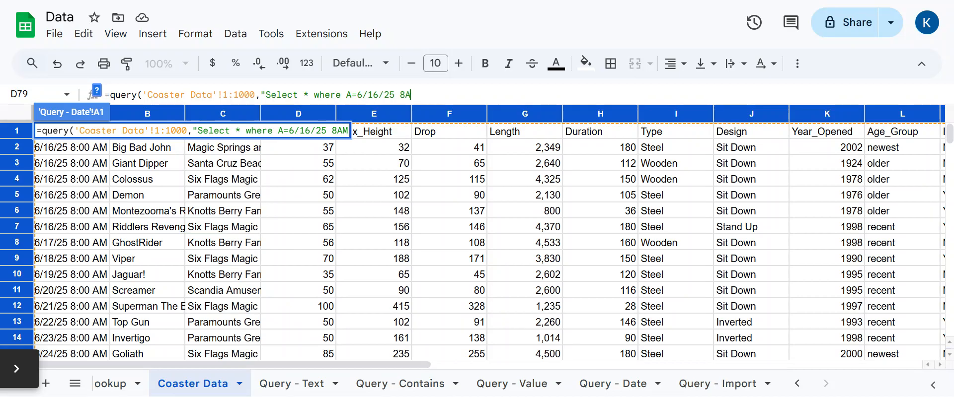
pyautogui.press('BackSpace')
pyautogui.press('BackSpace')
pyautogui.write(':)')
pyautogui.press('BackSpace')
pyautogui.write('00AM"')
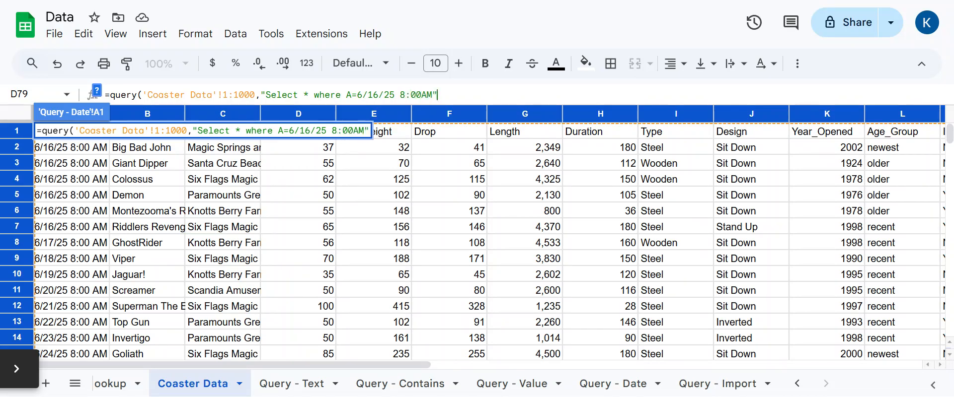
pyautogui.write(',1)')
pyautogui.press('Return')
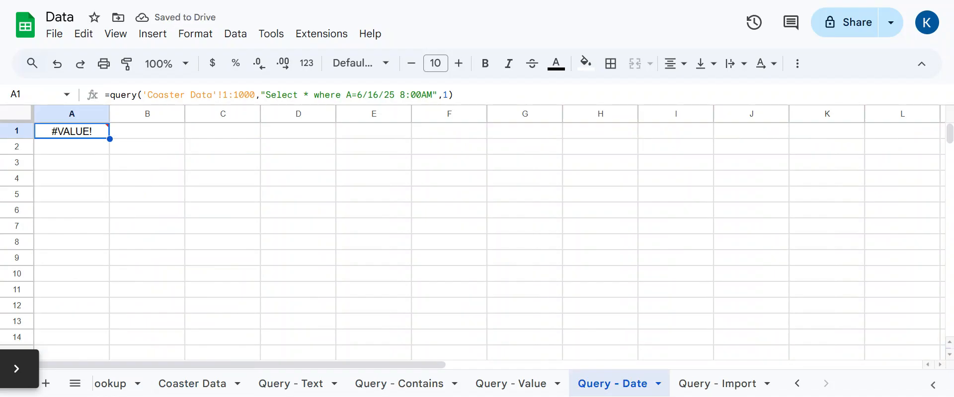
# - Replace the date condition with datetime '2025-6-16 8:00:00' so the six 6/16/25 coasters appear
pyautogui.click(219, 391)
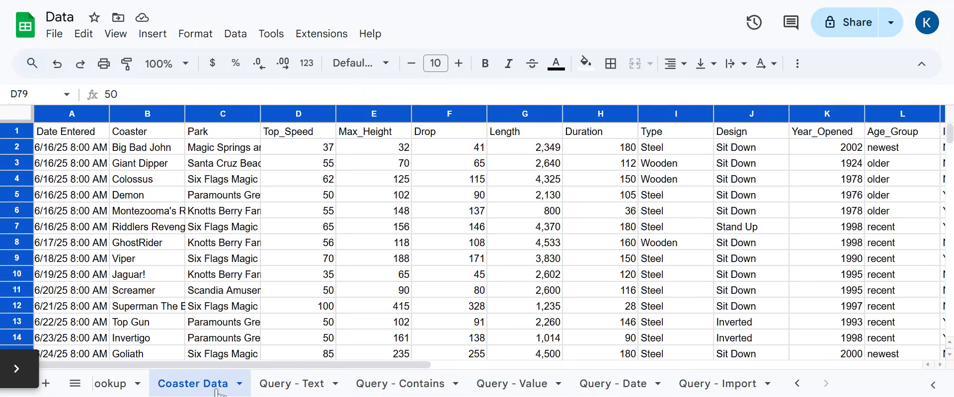
pyautogui.click(634, 391)
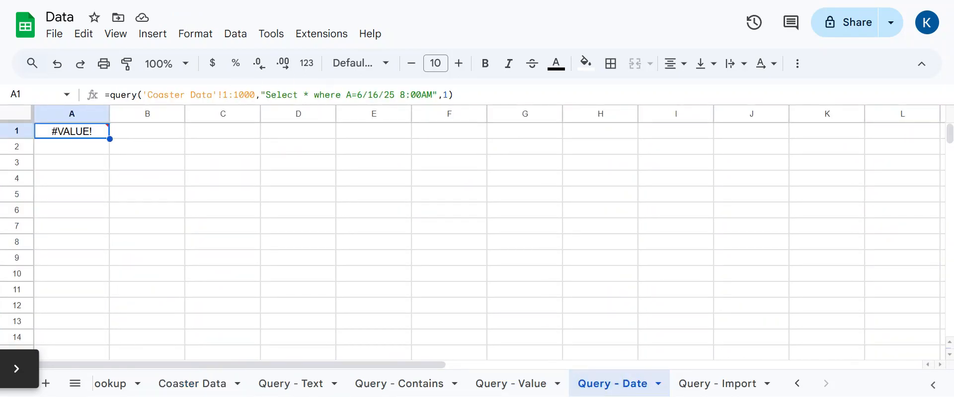
pyautogui.moveTo(357, 95); pyautogui.dragTo(430, 94)
pyautogui.press('BackSpace')
pyautogui.press('BackSpace')
pyautogui.write('= date')
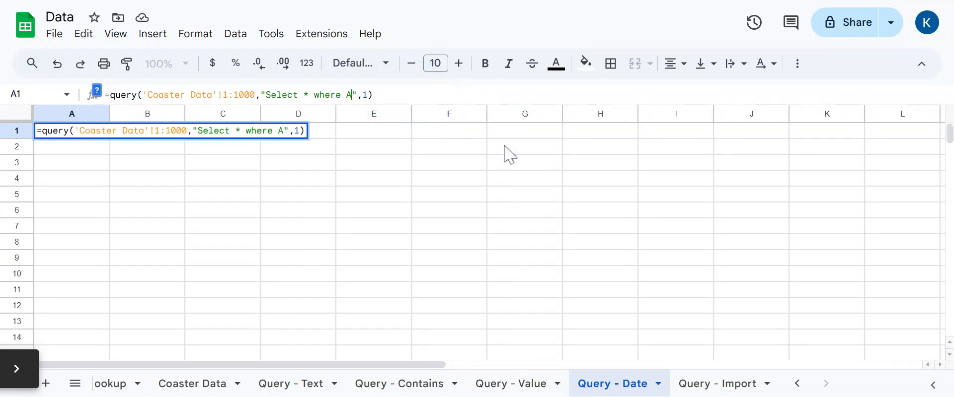
pyautogui.write('time ')
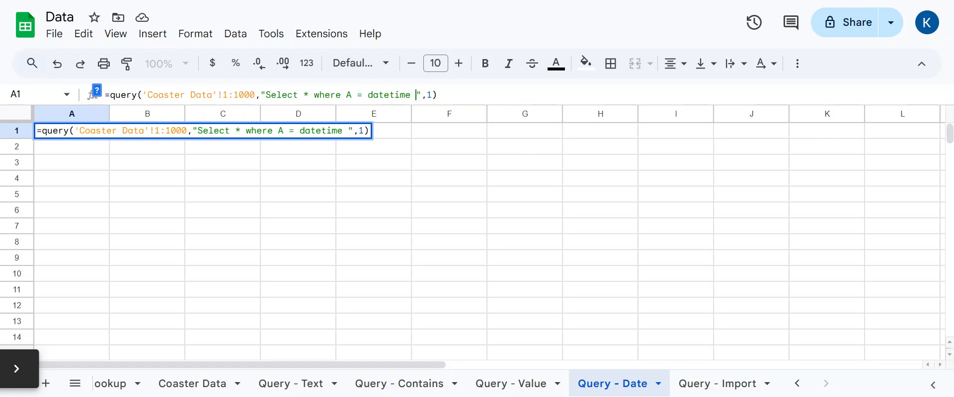
pyautogui.write("'")
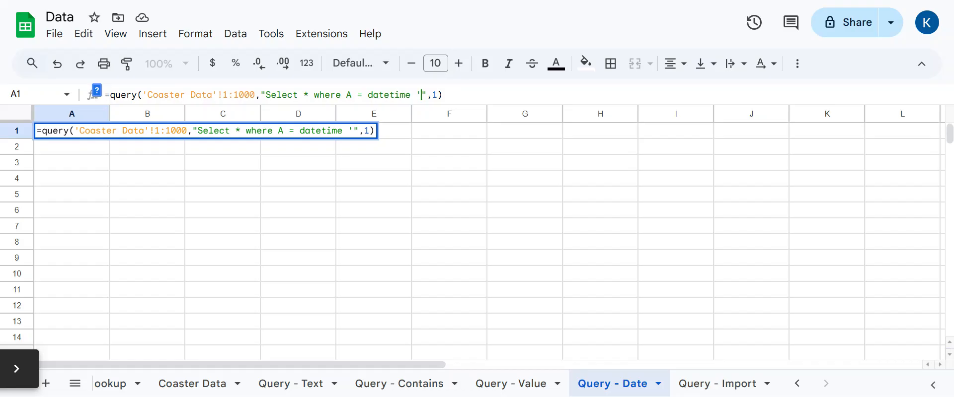
pyautogui.write('2025')
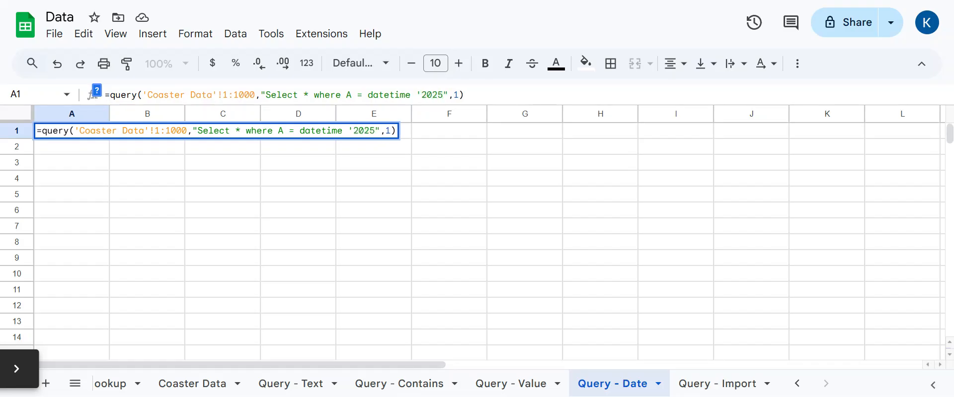
pyautogui.write('-6-16')
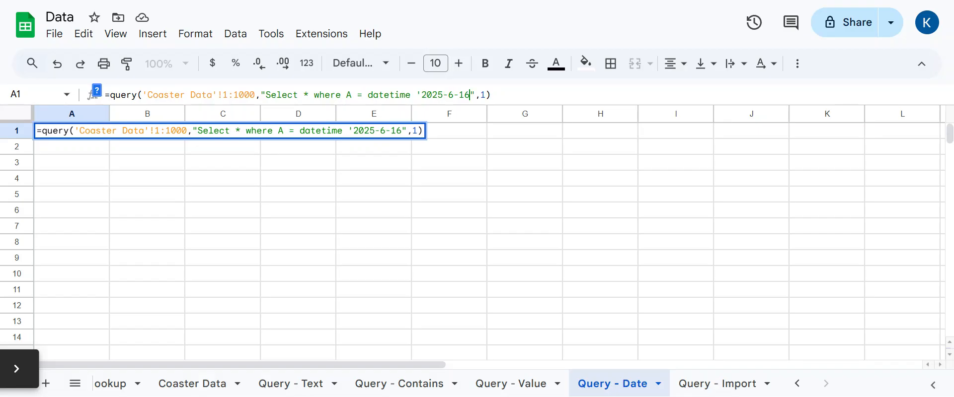
pyautogui.write(' 8:')
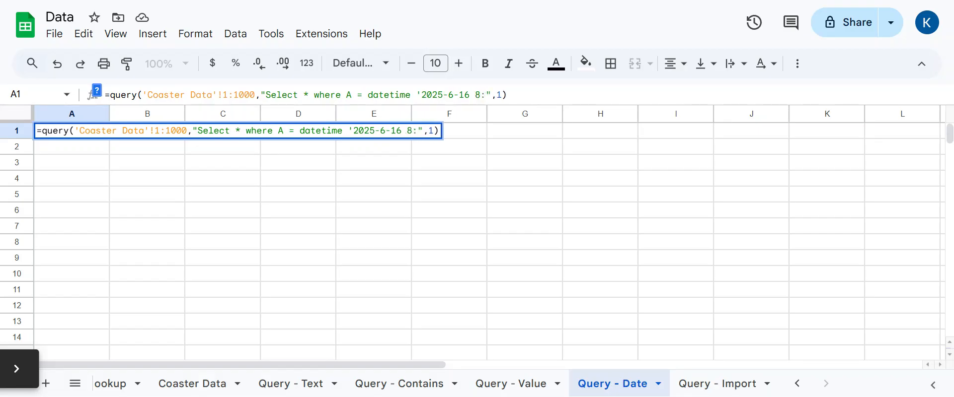
pyautogui.write('00:00')
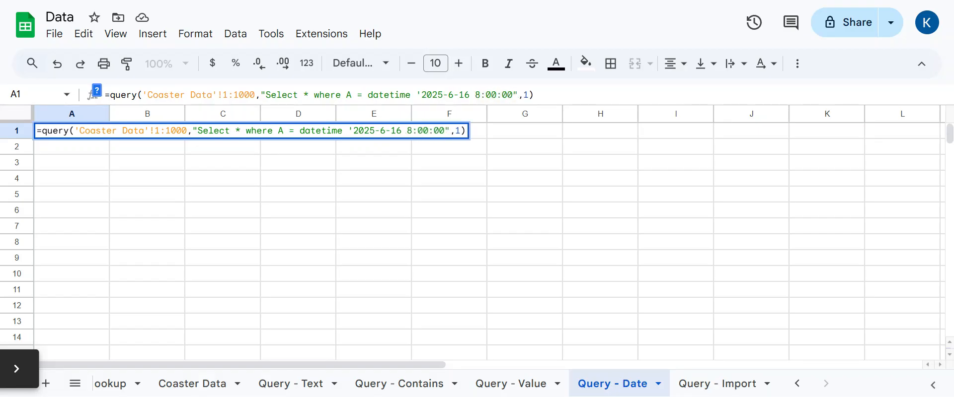
pyautogui.write("'")
pyautogui.press('Return')
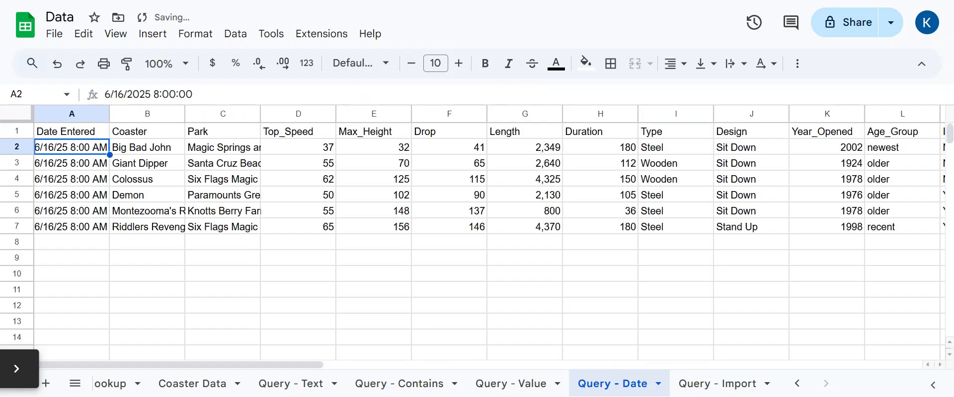
pyautogui.click(71, 131)
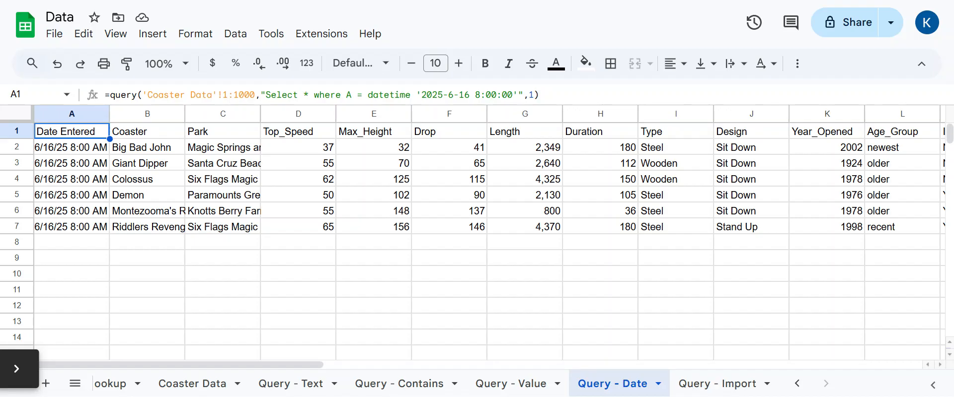
pyautogui.click(720, 390)
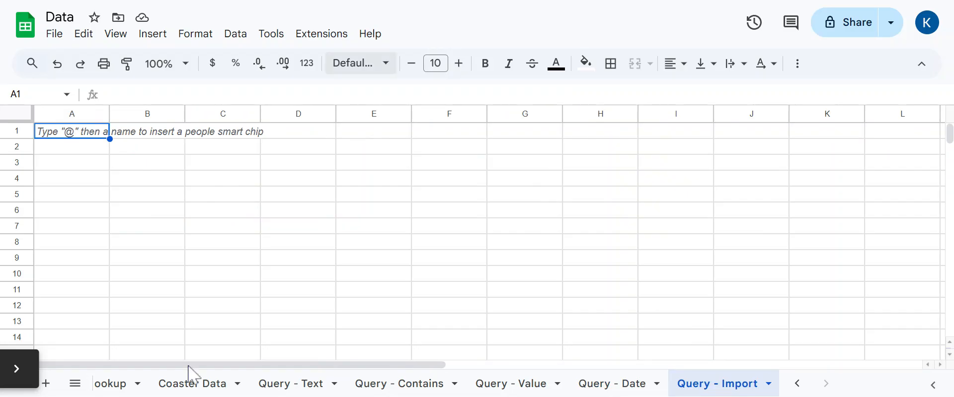
# - After checking the Coaster Data sheet, start A1 on Query - Import with =query(importrange(
pyautogui.click(188, 384)
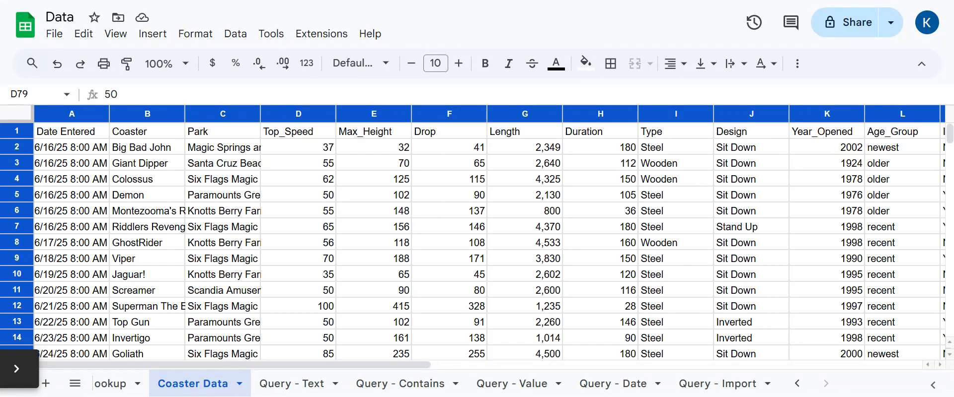
pyautogui.click(729, 383)
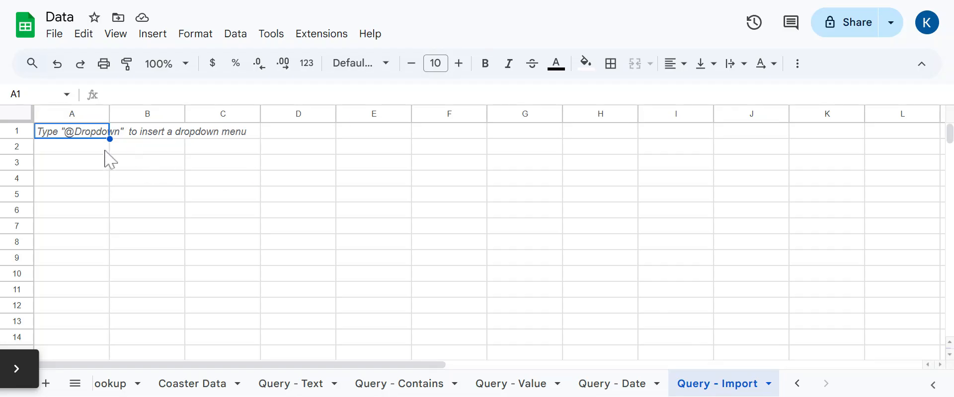
pyautogui.click(77, 137)
pyautogui.write('=query(')
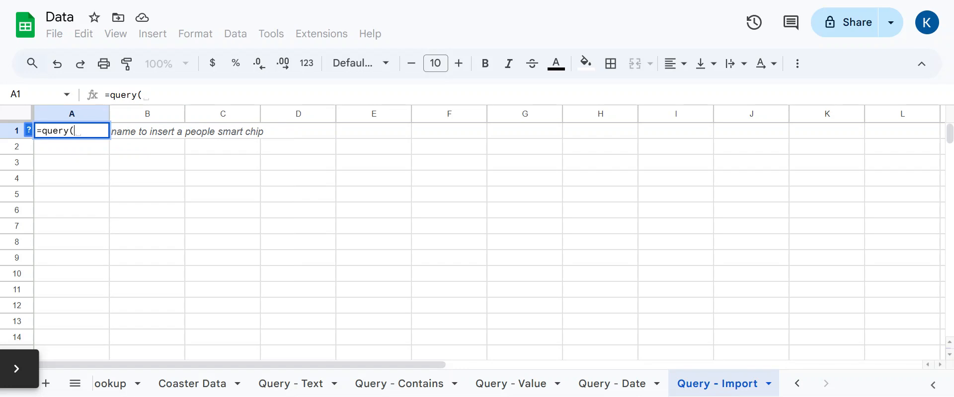
pyautogui.write('i')
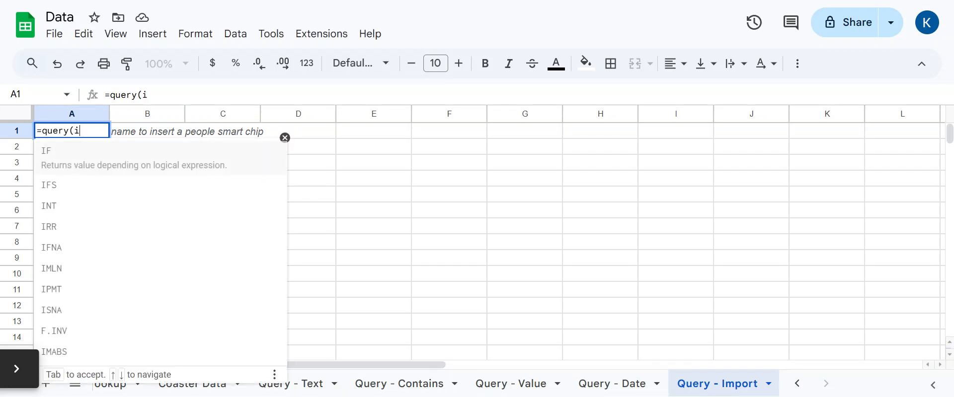
pyautogui.write('mportrange(')
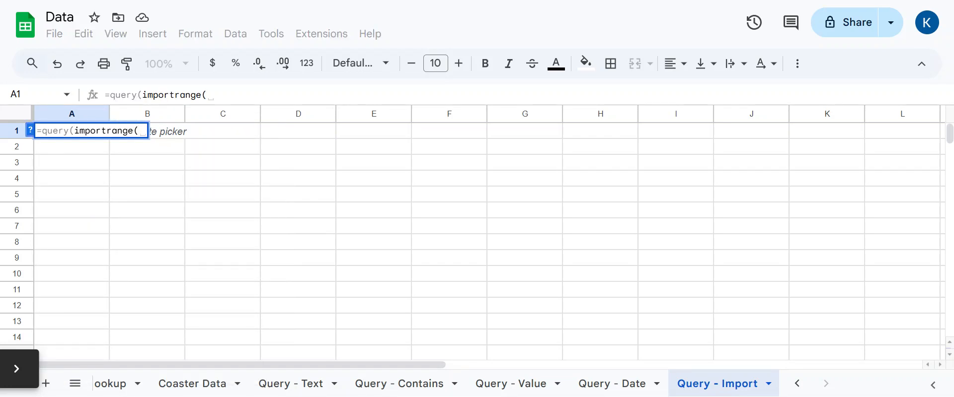
pyautogui.click(30, 130)
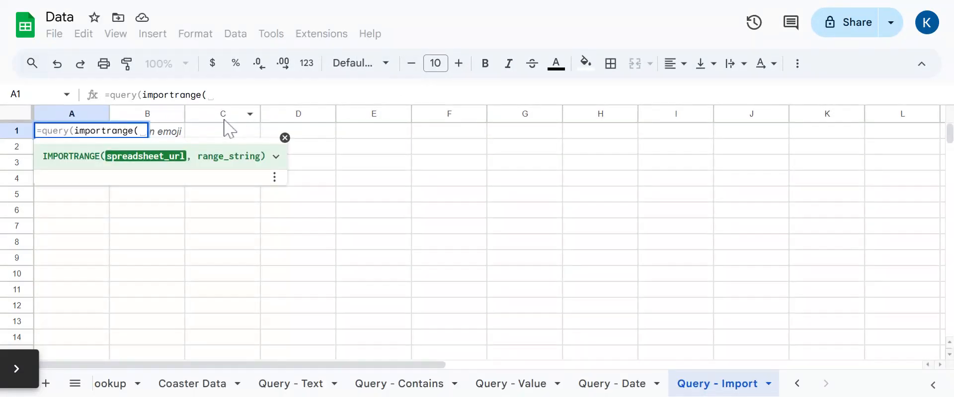
# - Paste the source URL, add range Sheet1!A:N and the query 'Select * where B contains Paramounts'
pyautogui.write('"')
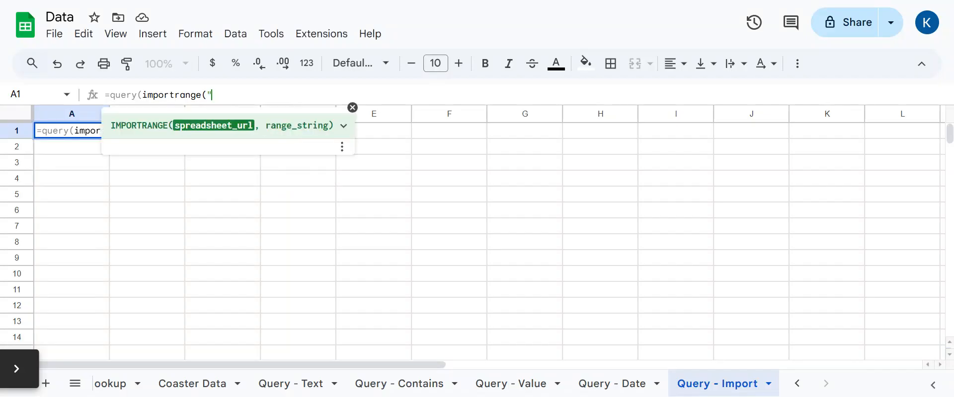
pyautogui.write('","S')
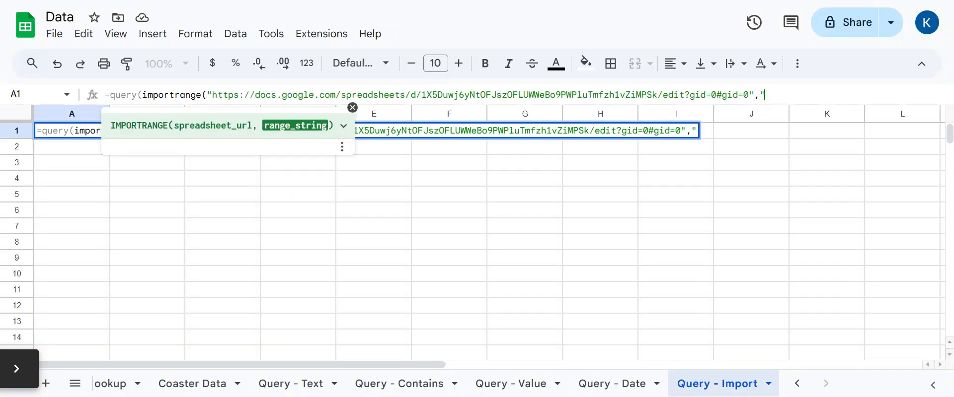
pyautogui.write('he')
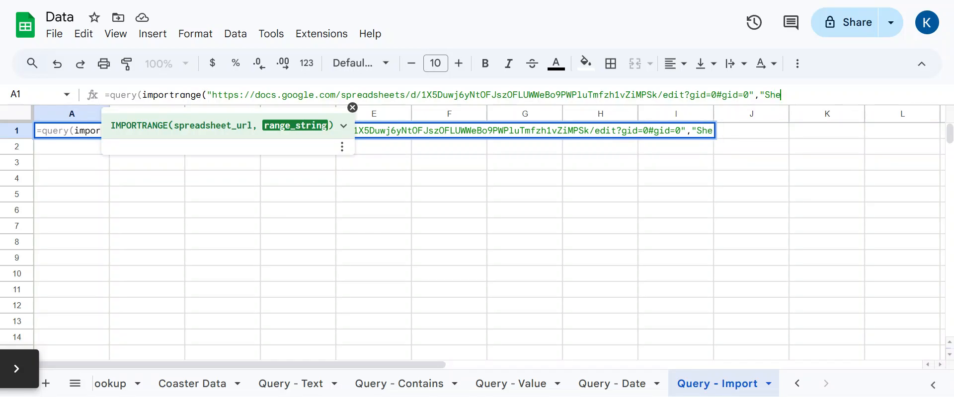
pyautogui.write('et1!A:')
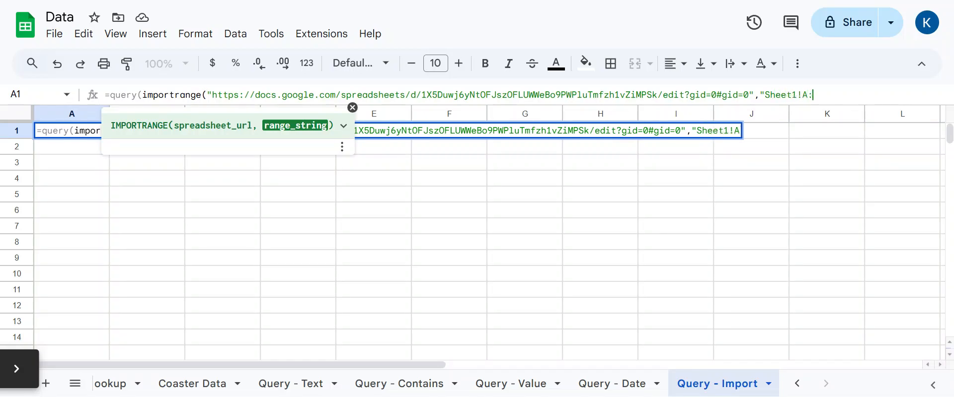
pyautogui.write('N")')
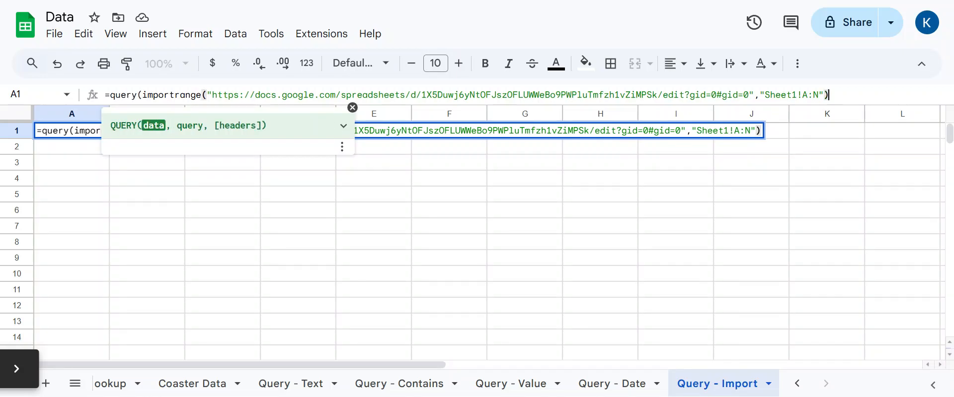
pyautogui.write(', ')
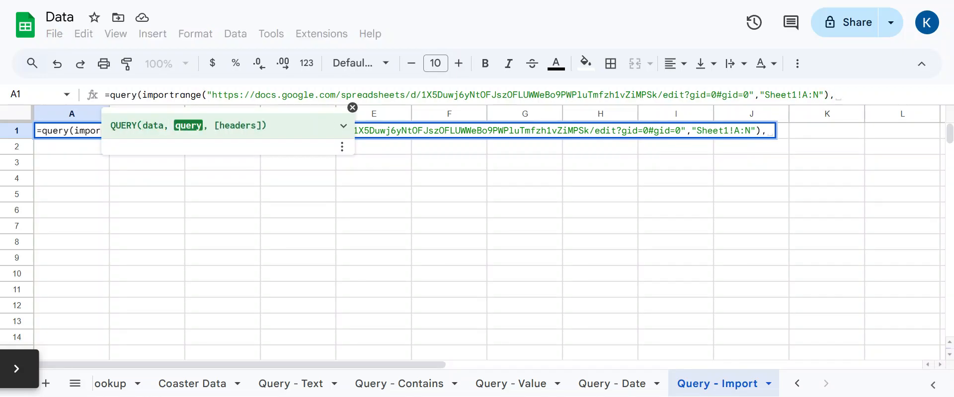
pyautogui.write('"')
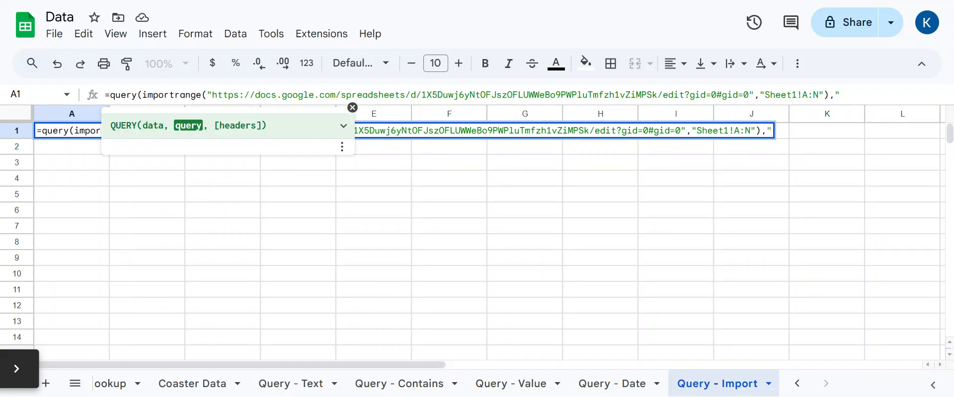
pyautogui.write('Selec')
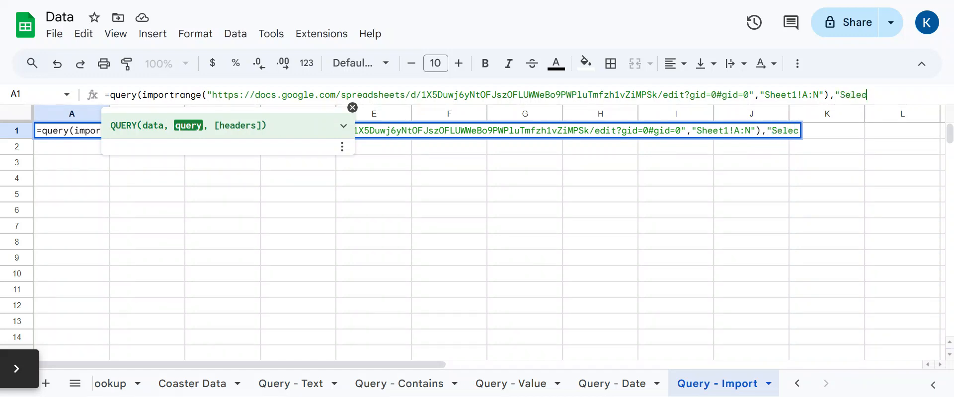
pyautogui.write('t * where ')
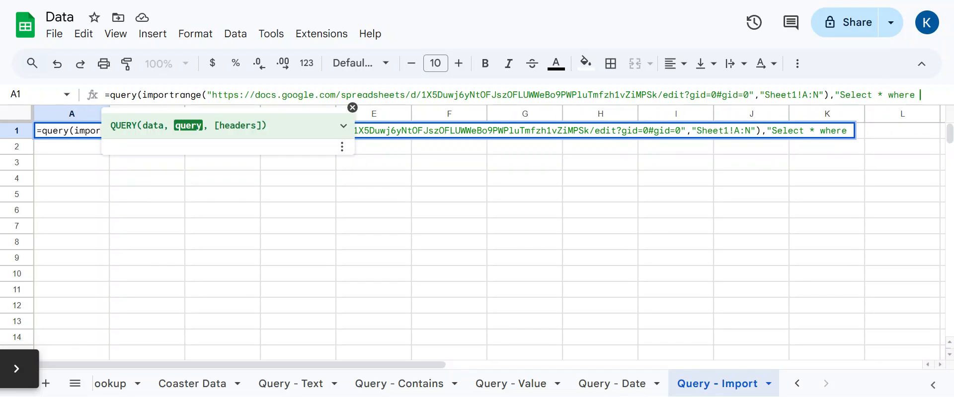
pyautogui.write('C con')
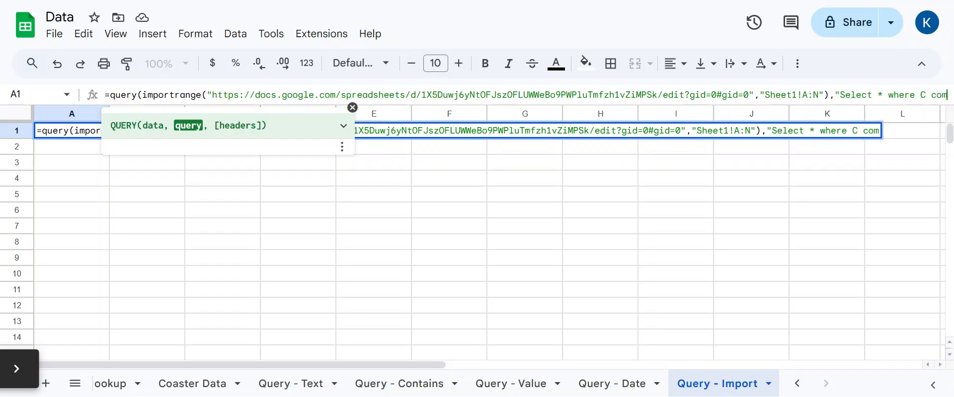
pyautogui.press('BackSpace')
pyautogui.press('BackSpace')
pyautogui.press('BackSpace')
pyautogui.press('BackSpace')
pyautogui.press('BackSpace')
pyautogui.write('B')
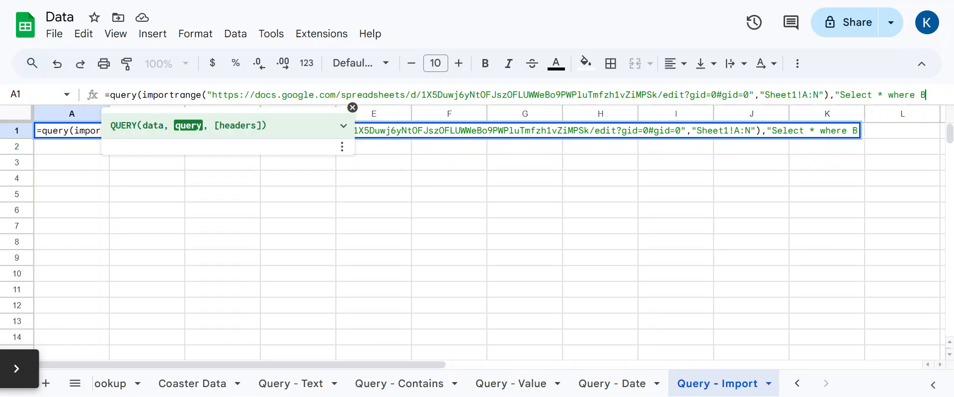
pyautogui.write(' contains')
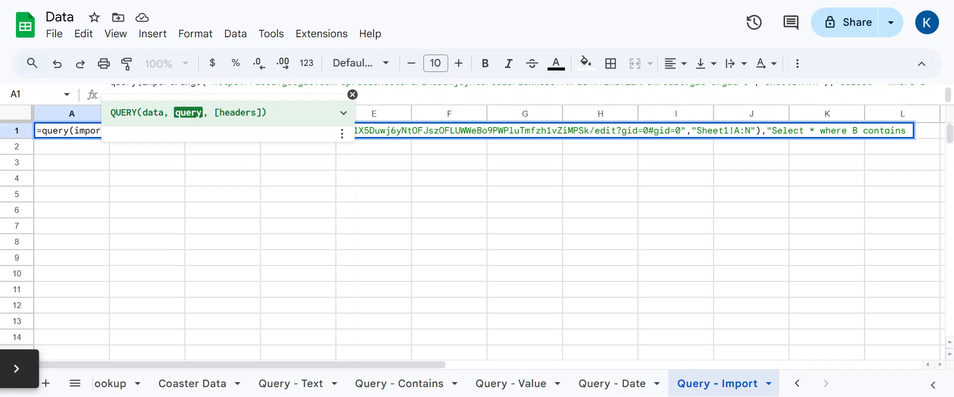
pyautogui.write(' Paramount')
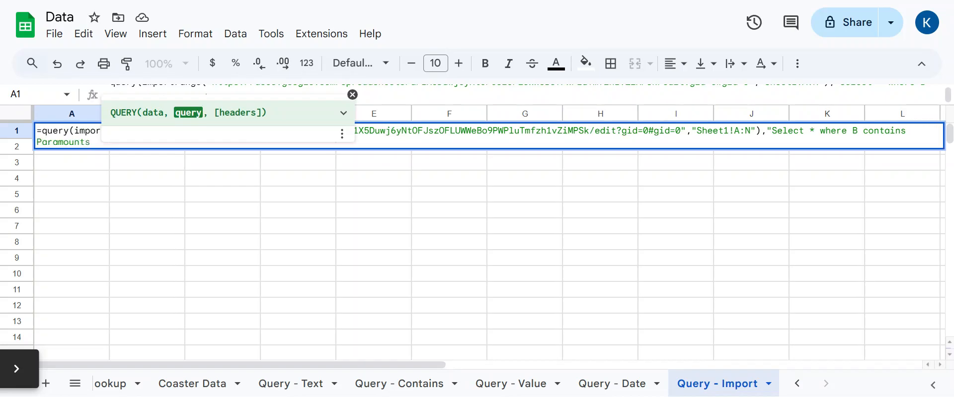
pyautogui.write('s')
# - Close the formula with header row 1 and enter it
pyautogui.click(352, 94)
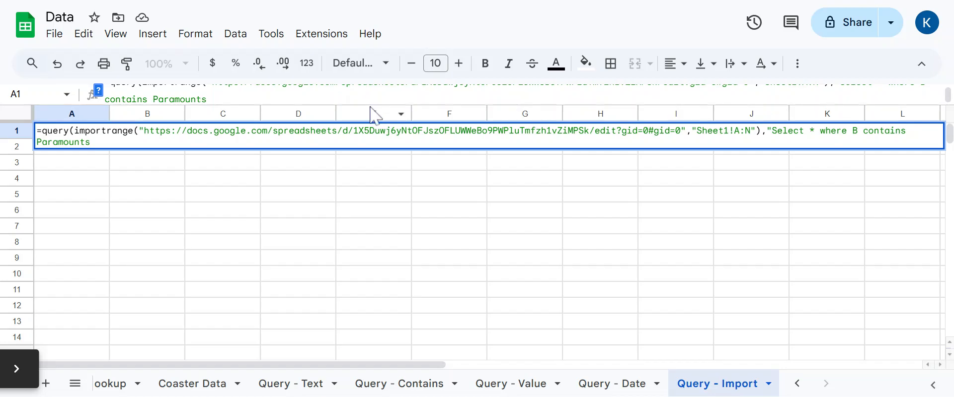
pyautogui.moveTo(370, 107); pyautogui.dragTo(368, 144)
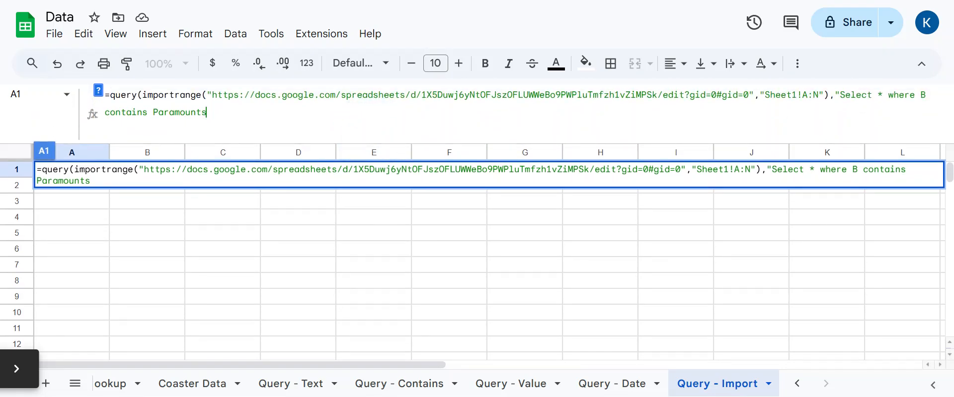
pyautogui.write('",1)')
pyautogui.press('Return')
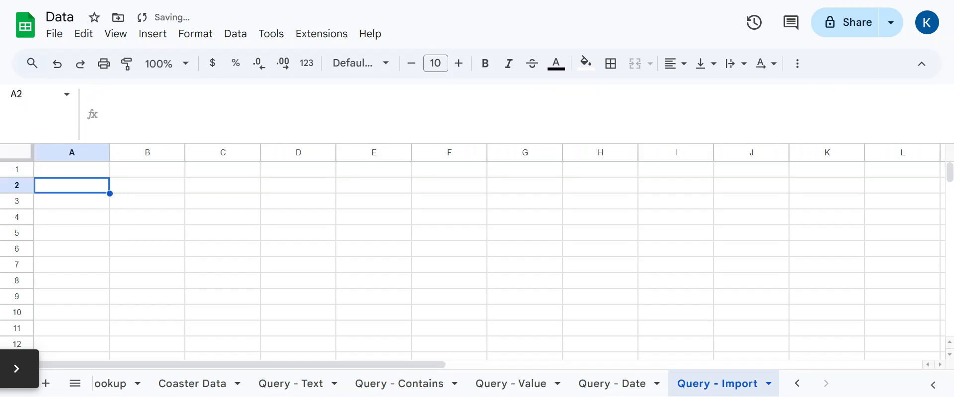
# - Replace column reference B with Col2 in A1's query condition after reading the error
pyautogui.press('Up')
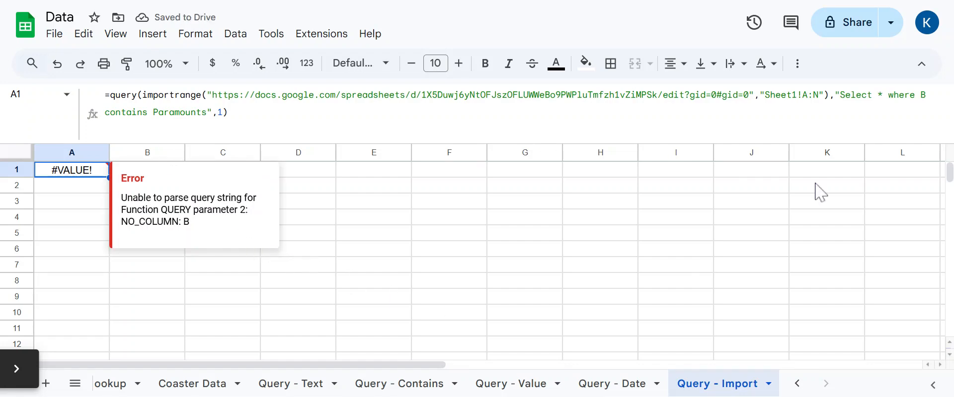
pyautogui.click(70, 173)
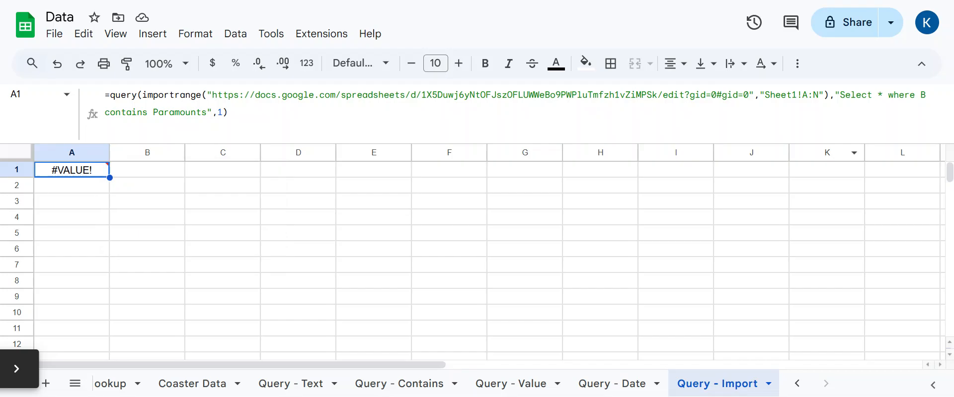
pyautogui.click(927, 97)
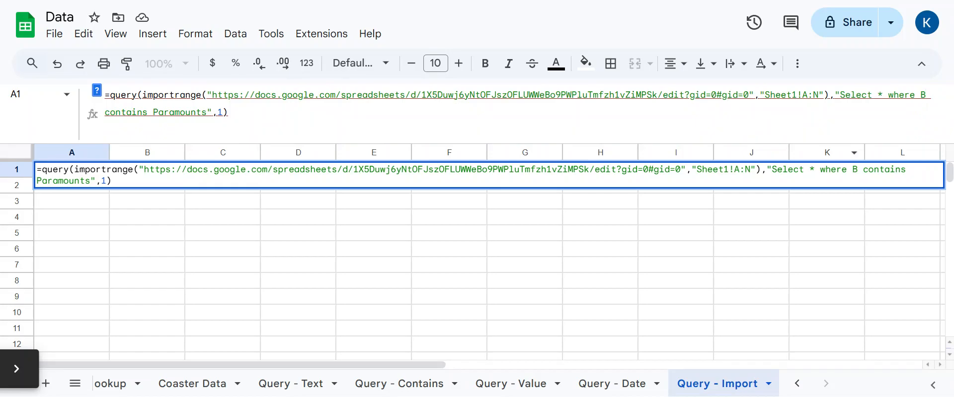
pyautogui.press('BackSpace')
pyautogui.write('Col2')
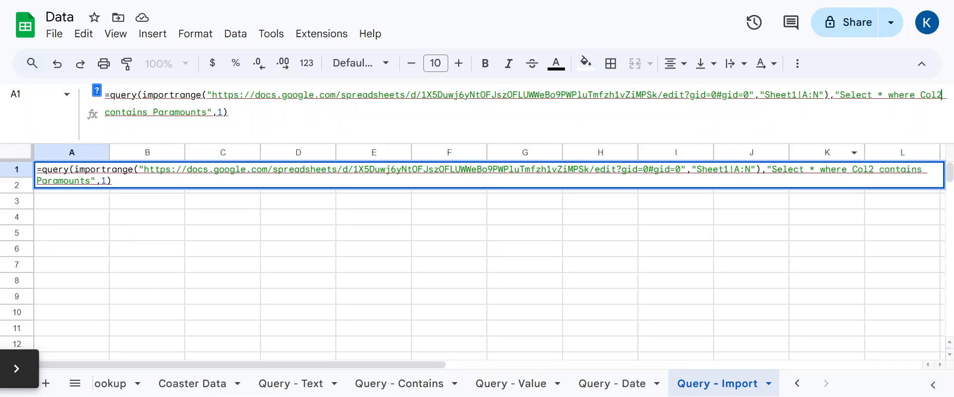
pyautogui.press('Return')
# - Wrap Paramounts in single quotes so the query returns the Paramounts coasters
pyautogui.press('Up')
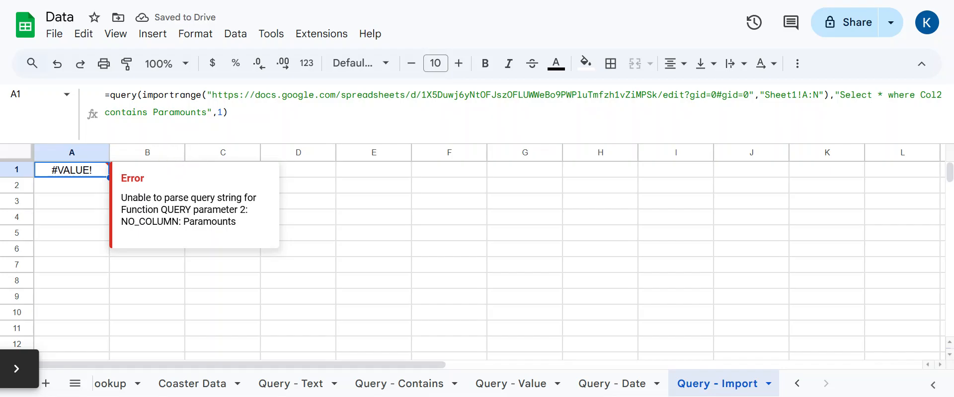
pyautogui.click(155, 112)
pyautogui.write("'")
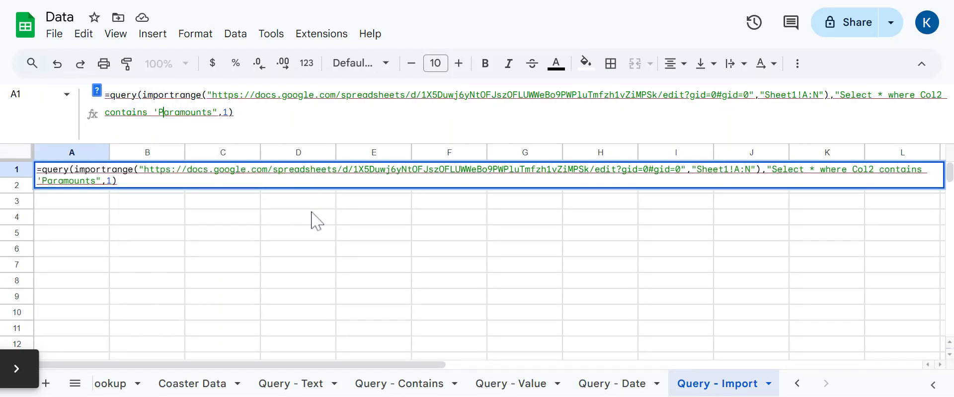
pyautogui.press('Right')
pyautogui.press('Right')
pyautogui.press('Right')
pyautogui.write("'")
pyautogui.press('Return')
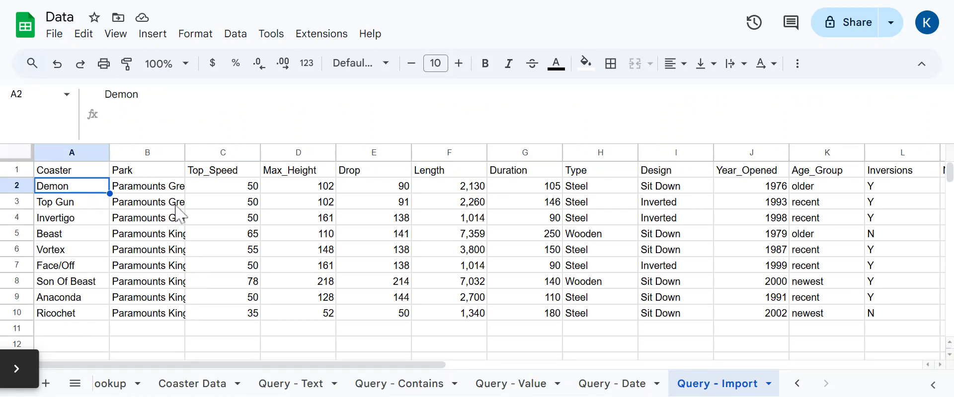
# - Auto-fit column B to show full park names, check B2's park value, then reselect A1
pyautogui.doubleClick(185, 152)
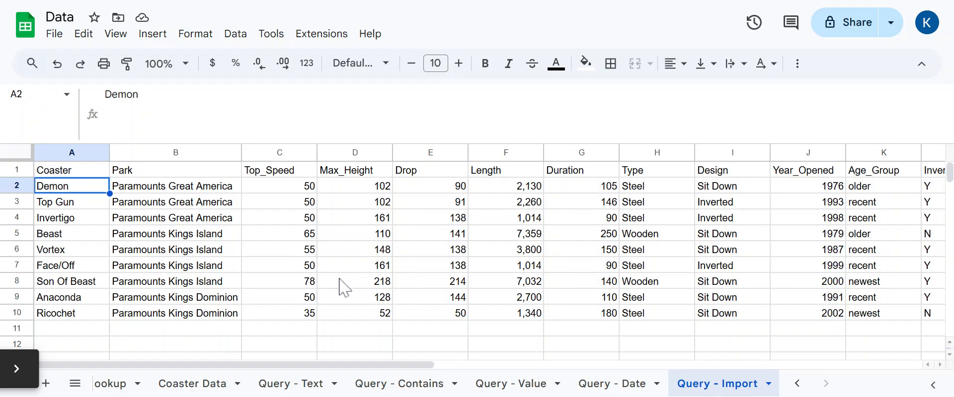
pyautogui.click(149, 189)
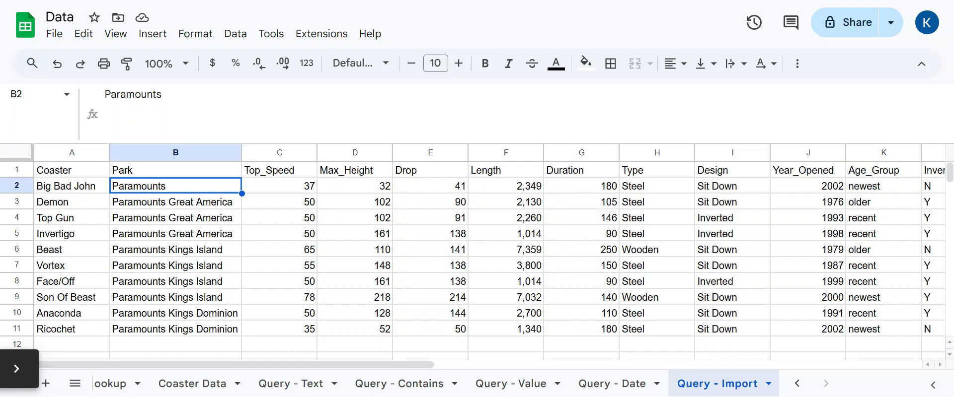
pyautogui.click(74, 171)
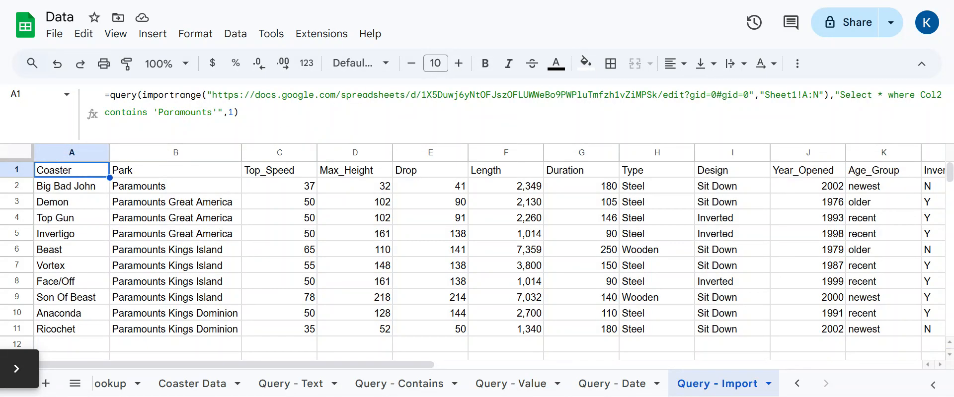
# - Append 'order by Col1' to A1's query to sort coasters alphabetically by name
pyautogui.press('F2')
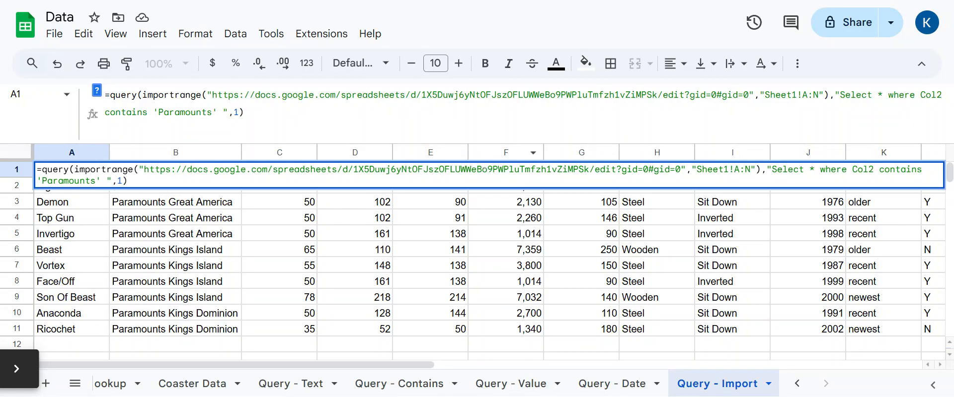
pyautogui.write('order by Col1')
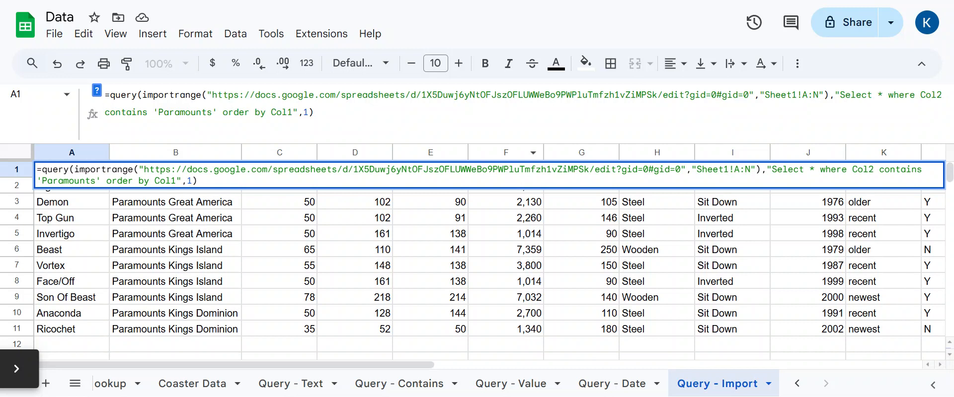
pyautogui.press('Return')
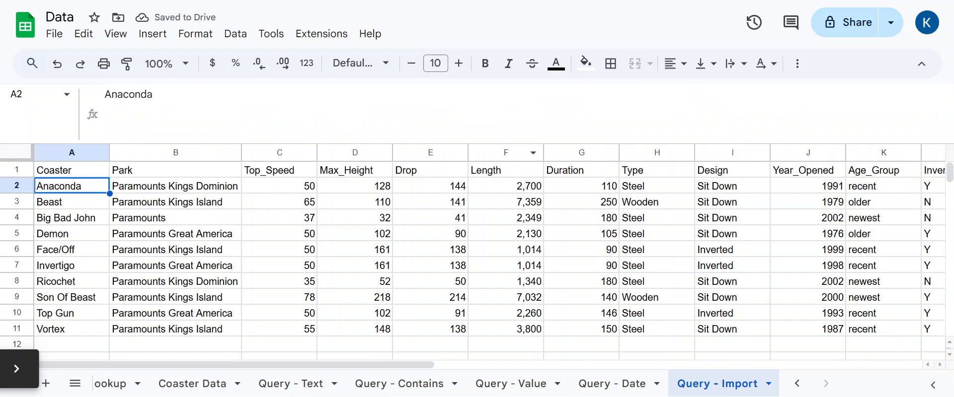
pyautogui.press('Up')
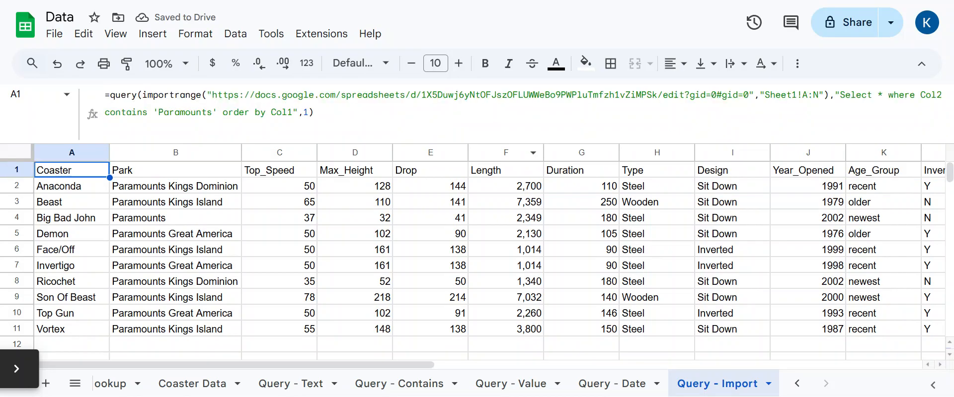